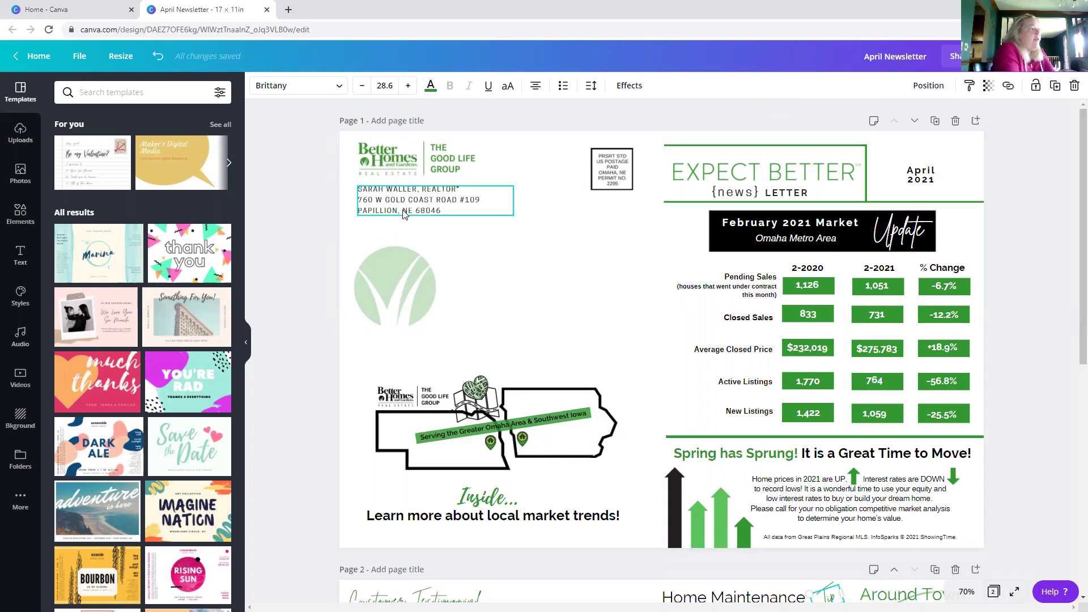
- Review both pages of the April Newsletter, then go to the Canva home page
scroll(404, 213, "down", 7)
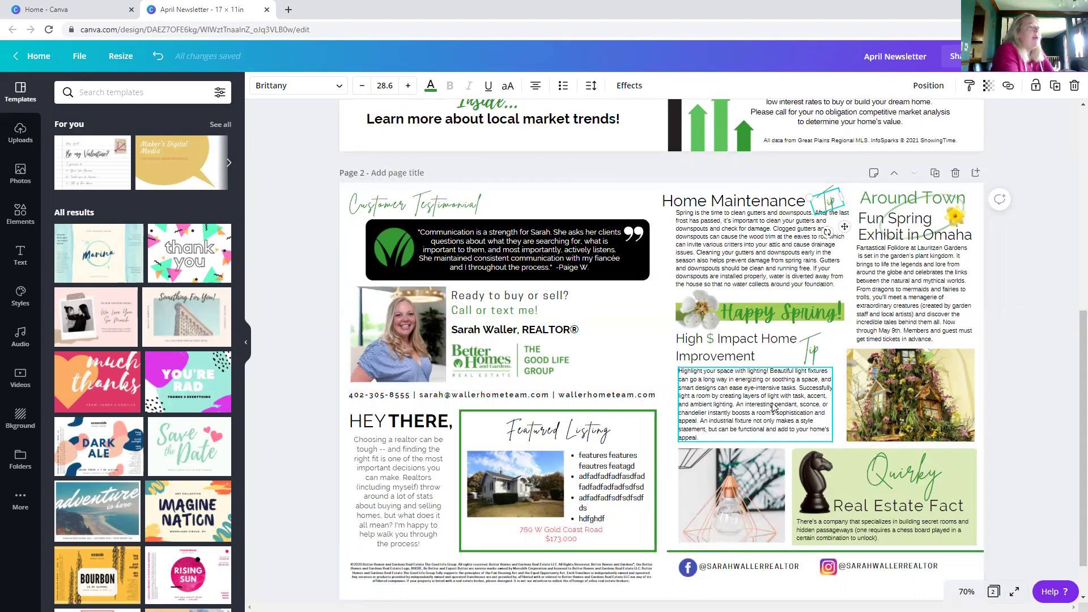
scroll(773, 407, "up", 7)
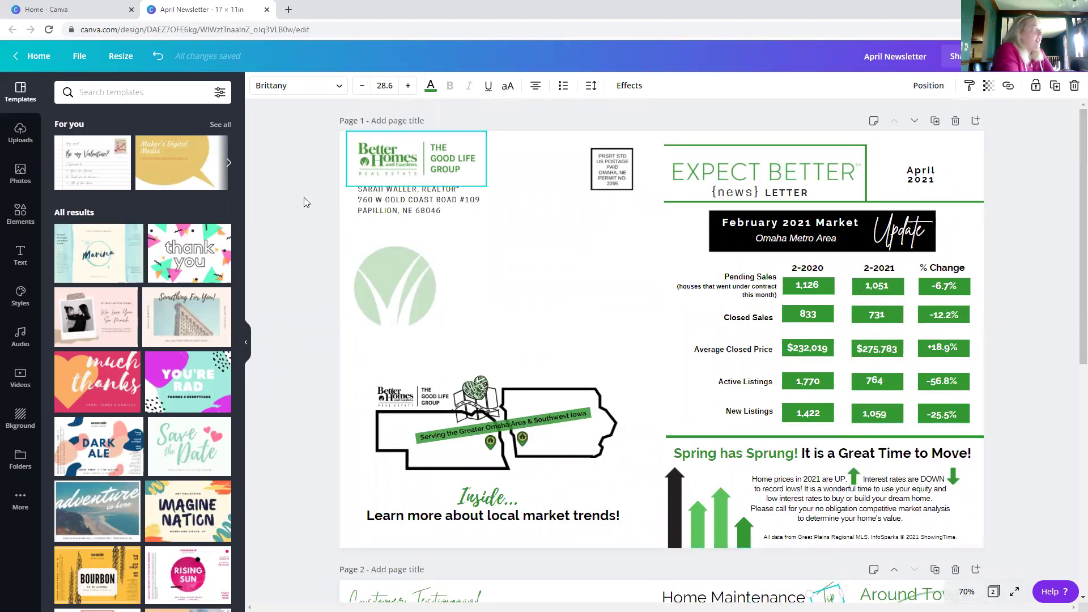
left_click(45, 11)
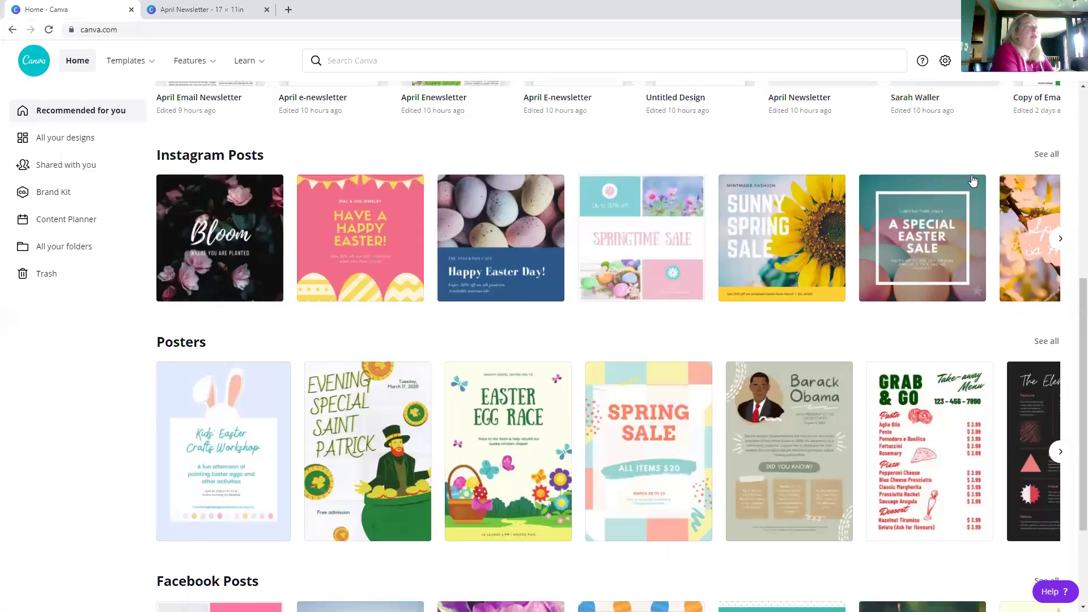
- Create a new Email Newsletter design by searching 'email news'
left_click(993, 73)
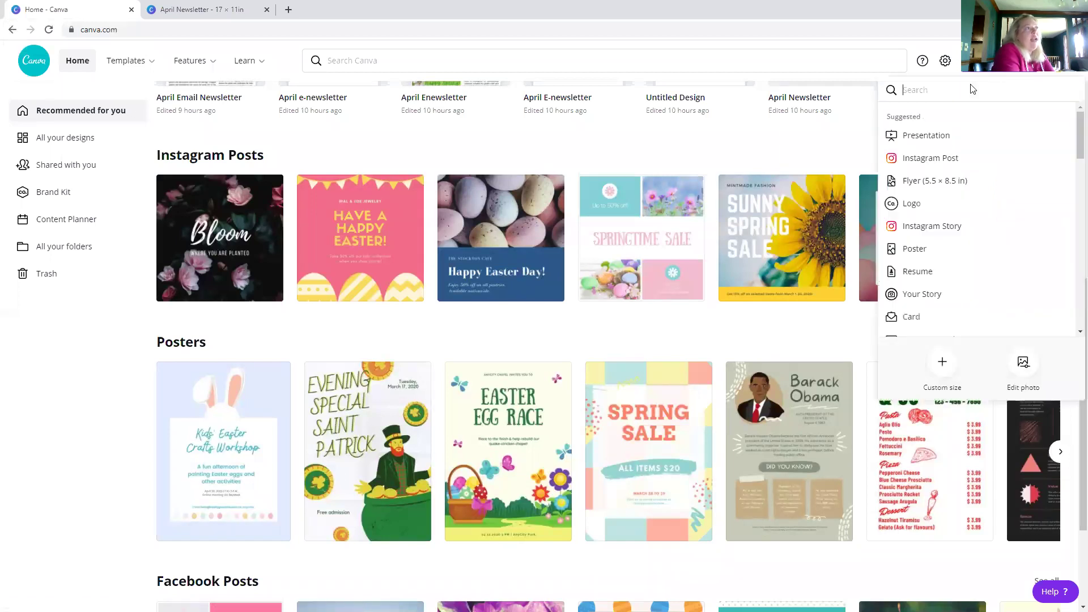
type("email news")
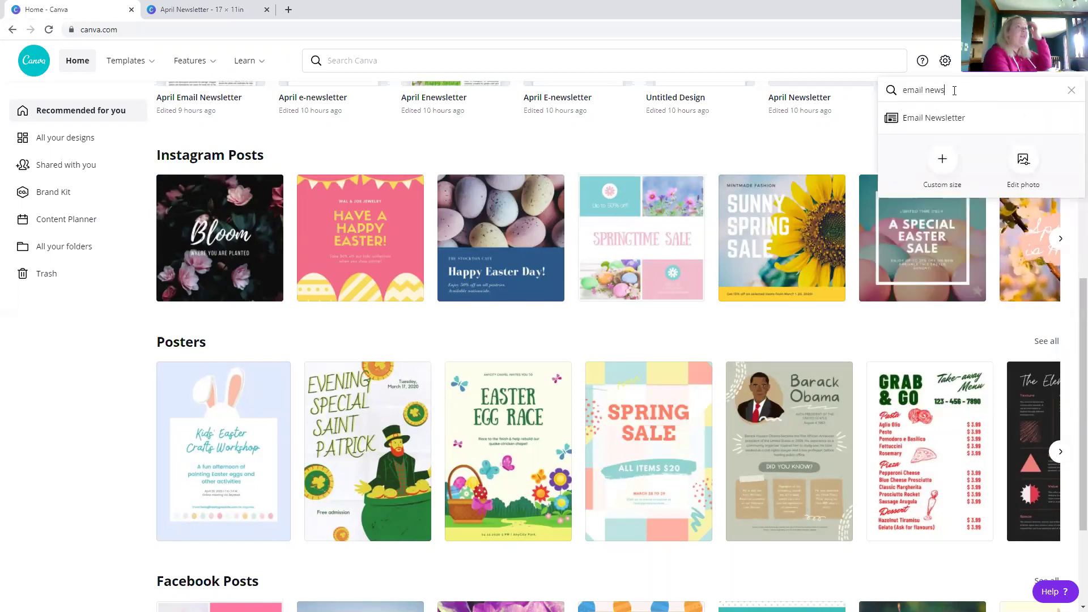
left_click(924, 128)
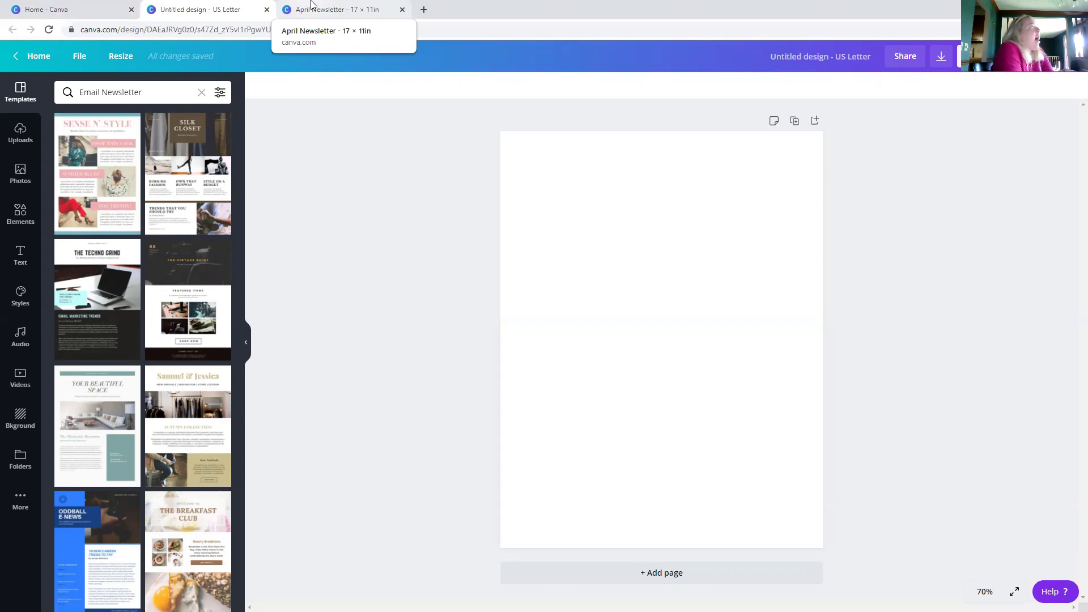
- Rename the new design to 'April E Newsletter' and switch back to April Newsletter
left_click(820, 62)
key("BackSpace")
type("April E Newsletter")
key("Return")
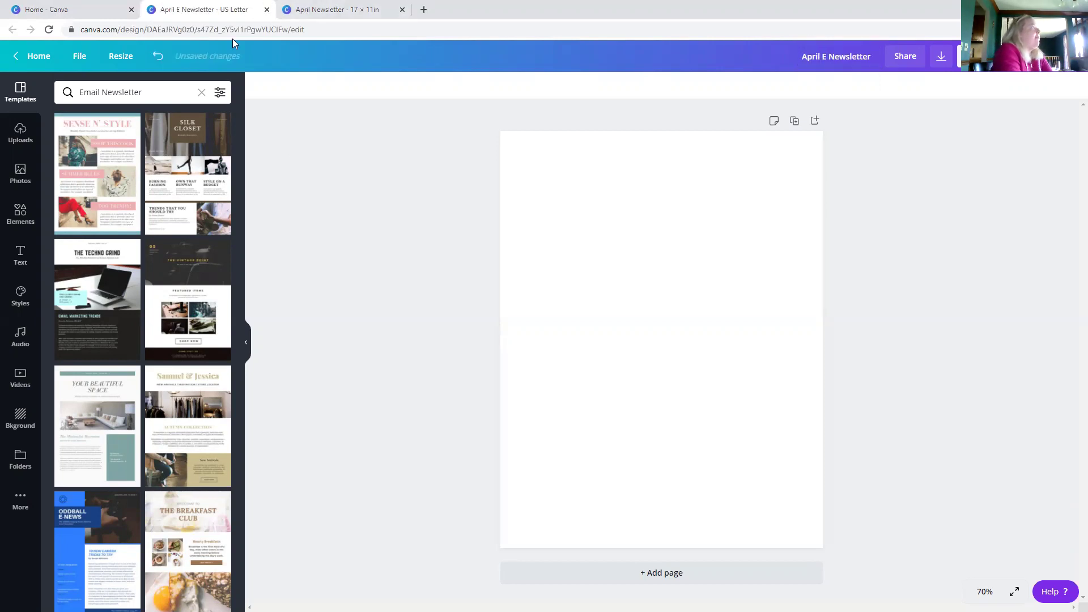
left_click(319, 5)
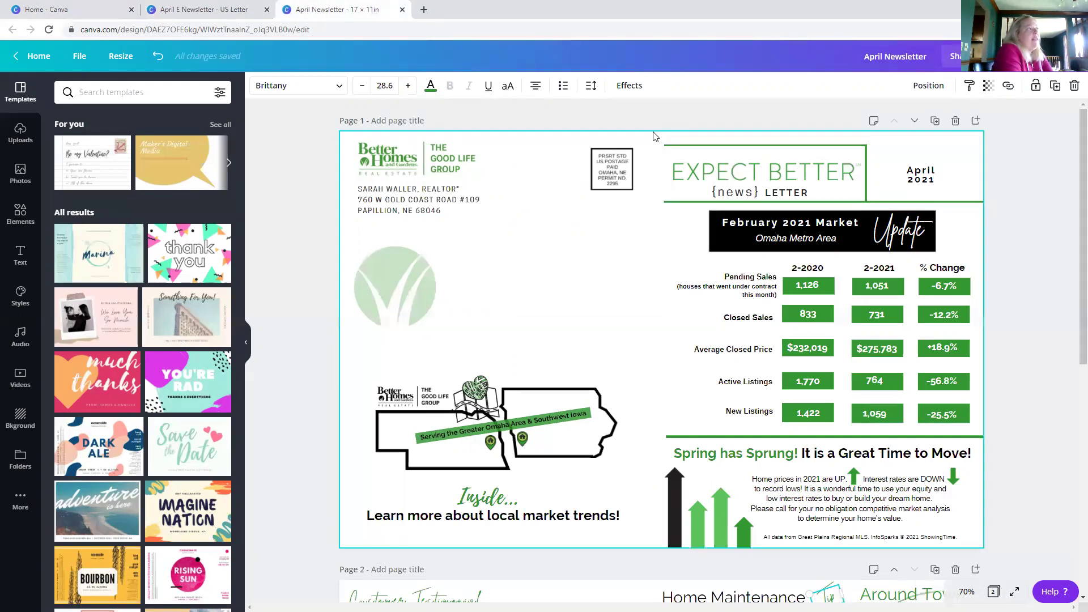
- Copy the EXPECT BETTER header with its April date, then switch to April E Newsletter
left_click_drag(653, 132, 1012, 204)
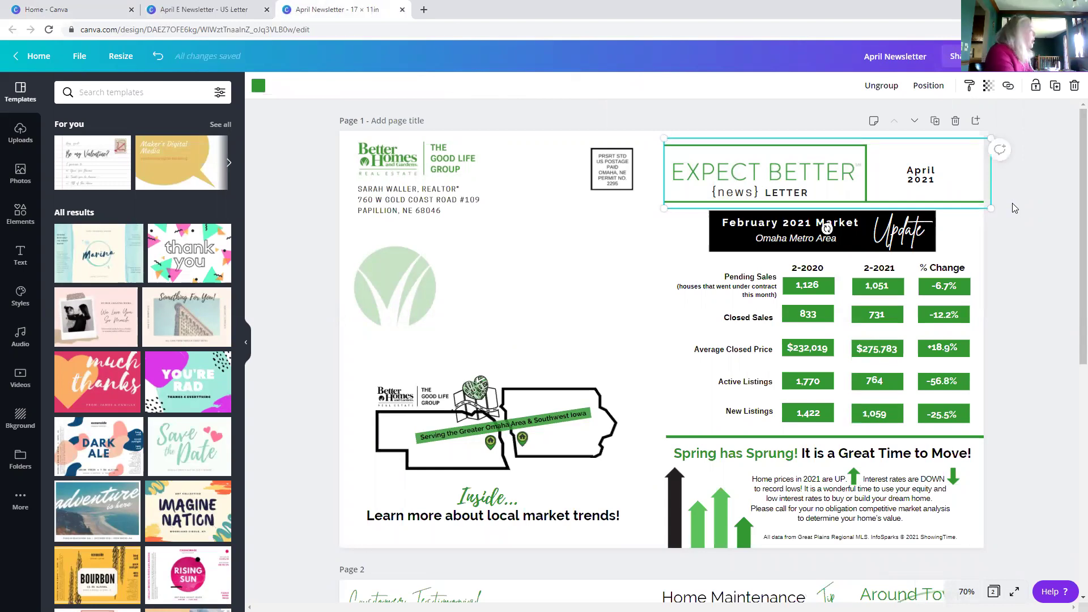
left_click(649, 141)
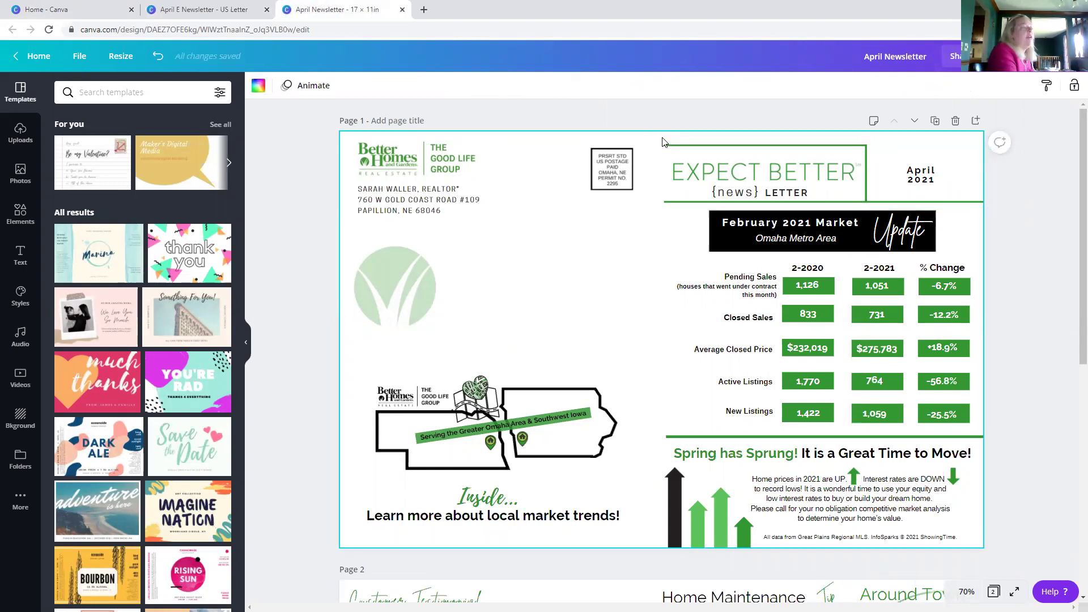
left_click_drag(655, 140, 1000, 204)
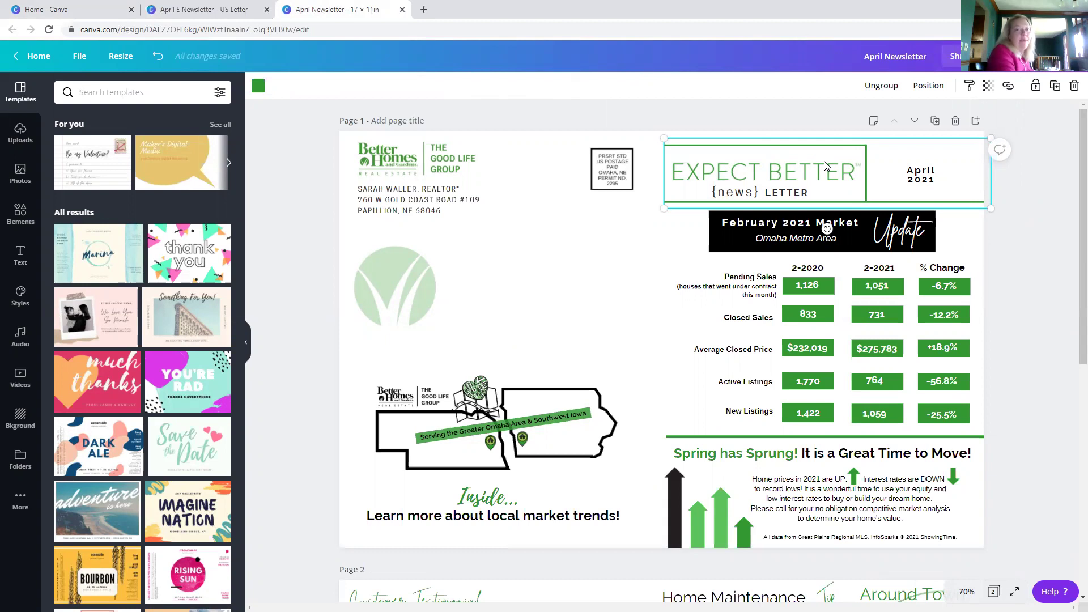
left_click(200, 5)
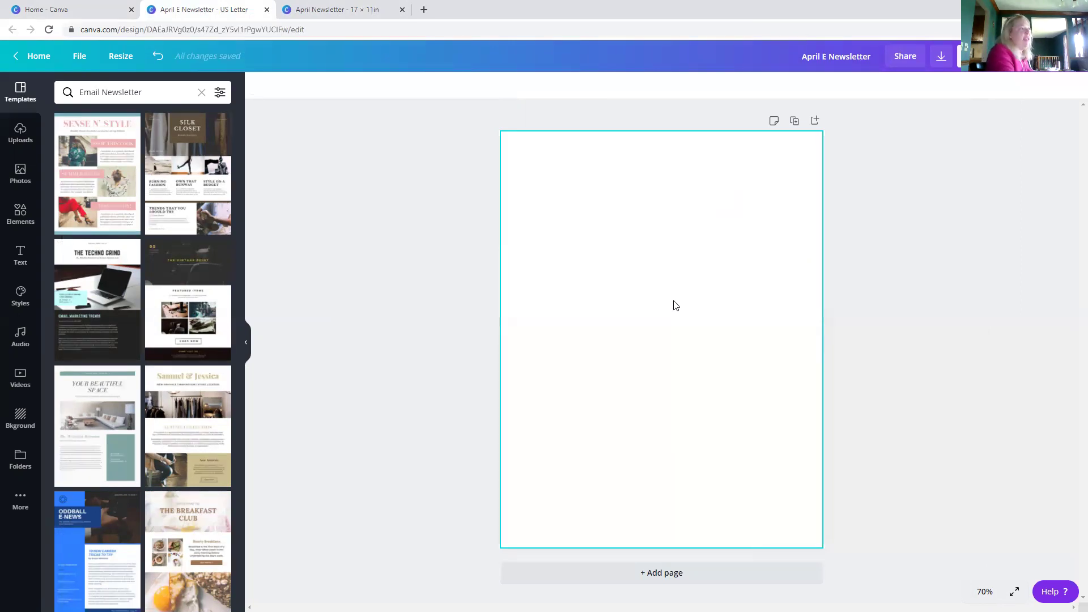
- Paste the Expect Better header at the top of the blank page and select it
key("ctrl+v")
left_click(589, 254)
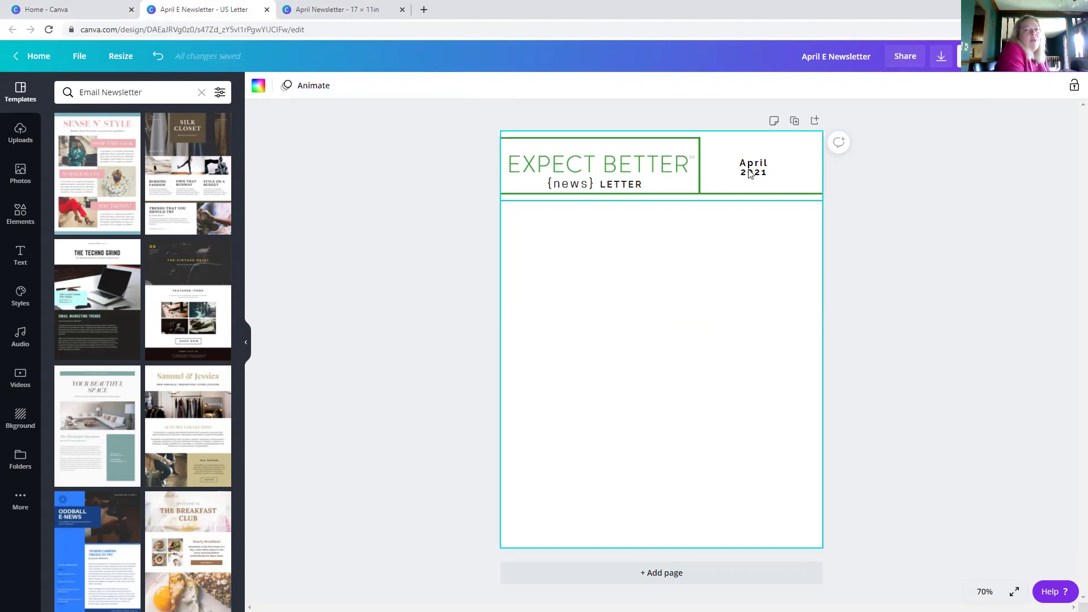
left_click(649, 170)
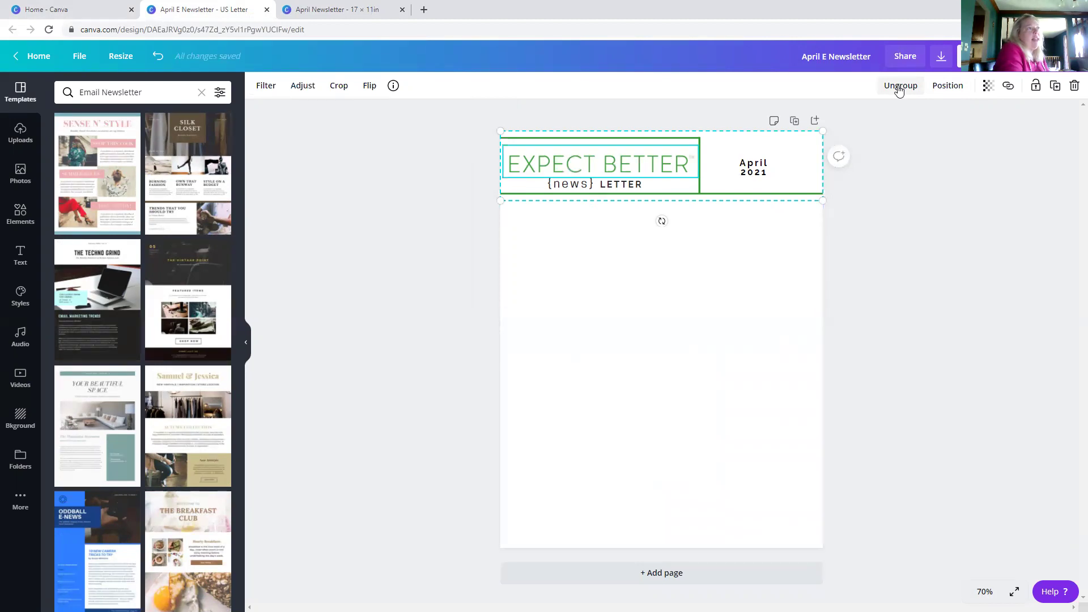
- Ungroup the header and enlarge the April 2021 date to 39.1, placing it beside EXPECT BETTER
left_click(899, 86)
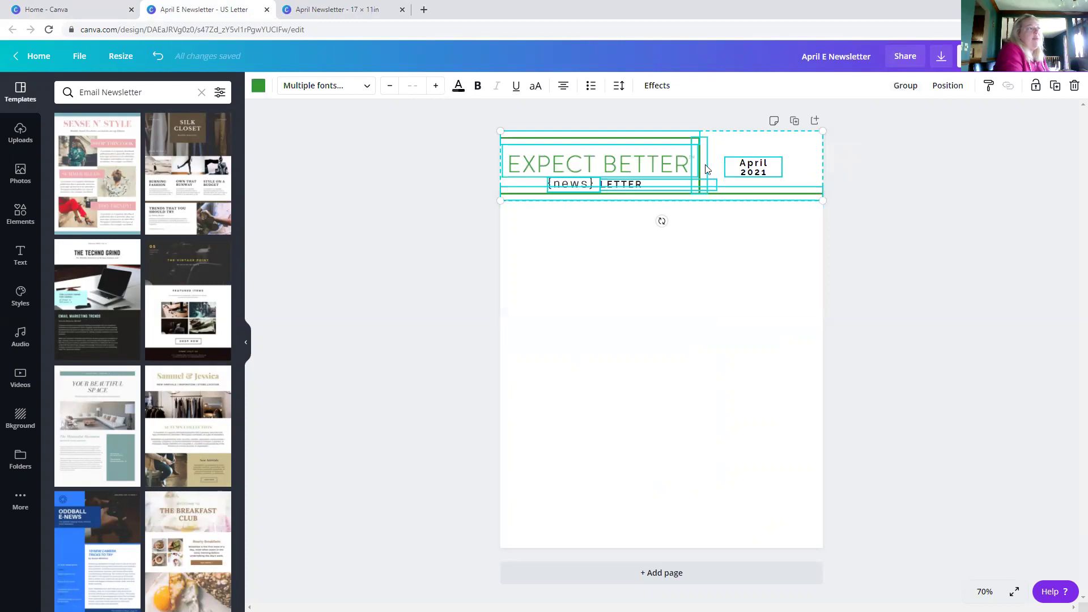
left_click(859, 170)
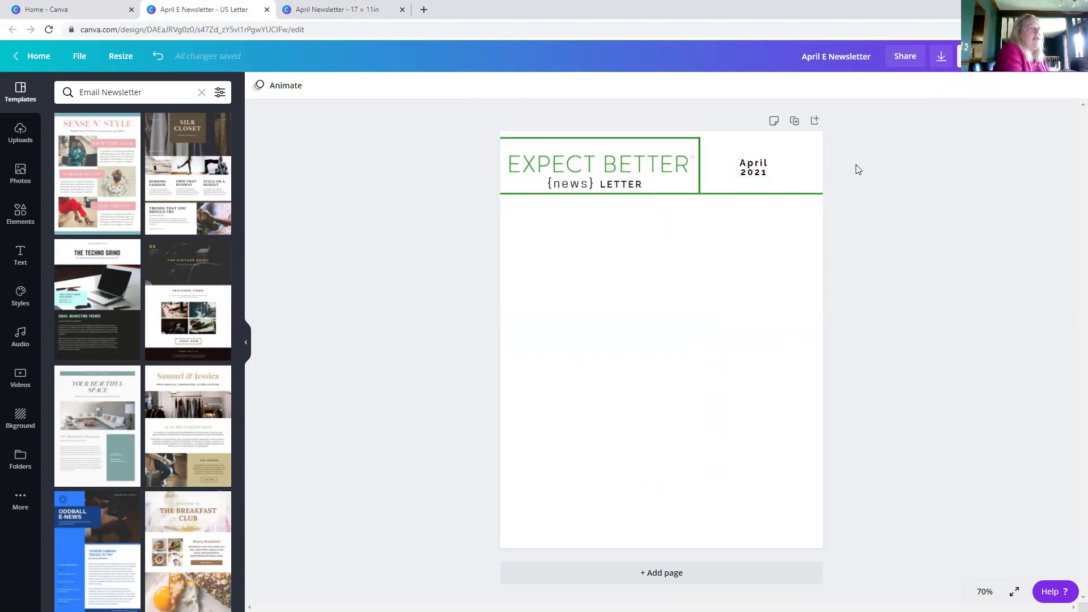
left_click(749, 171)
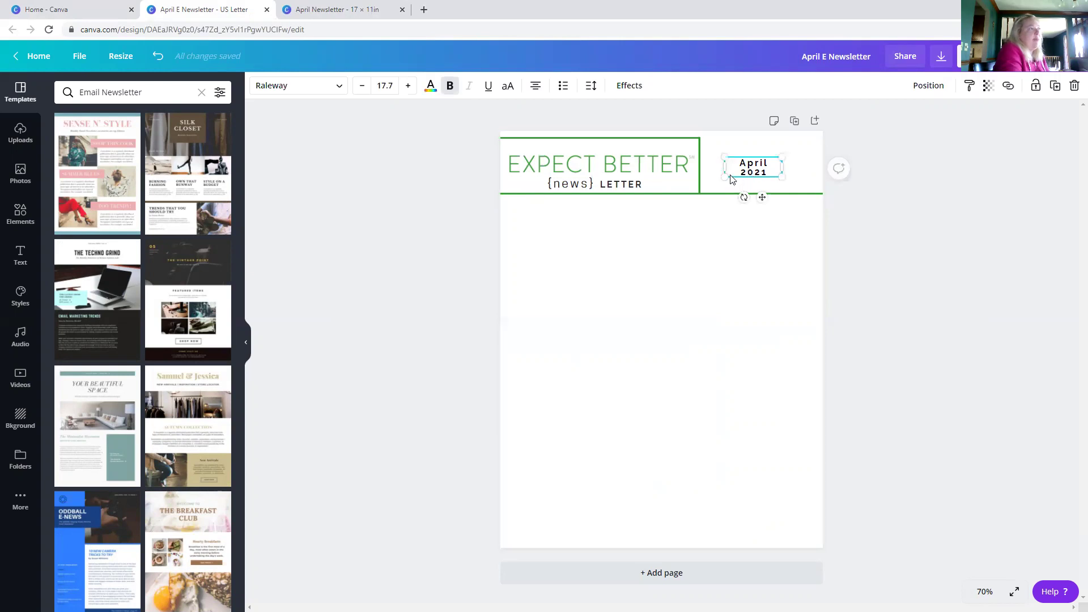
left_click_drag(725, 177, 663, 224)
left_click_drag(708, 185, 751, 169)
left_click(935, 230)
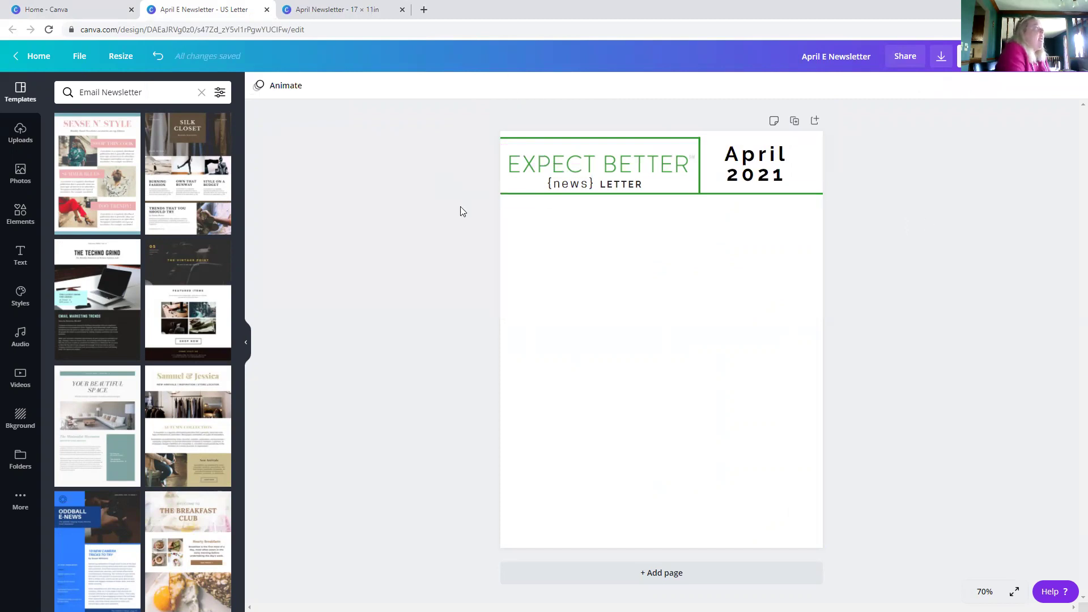
- Copy the Spring has Sprung section from April Newsletter and return to April E Newsletter
left_click(306, 9)
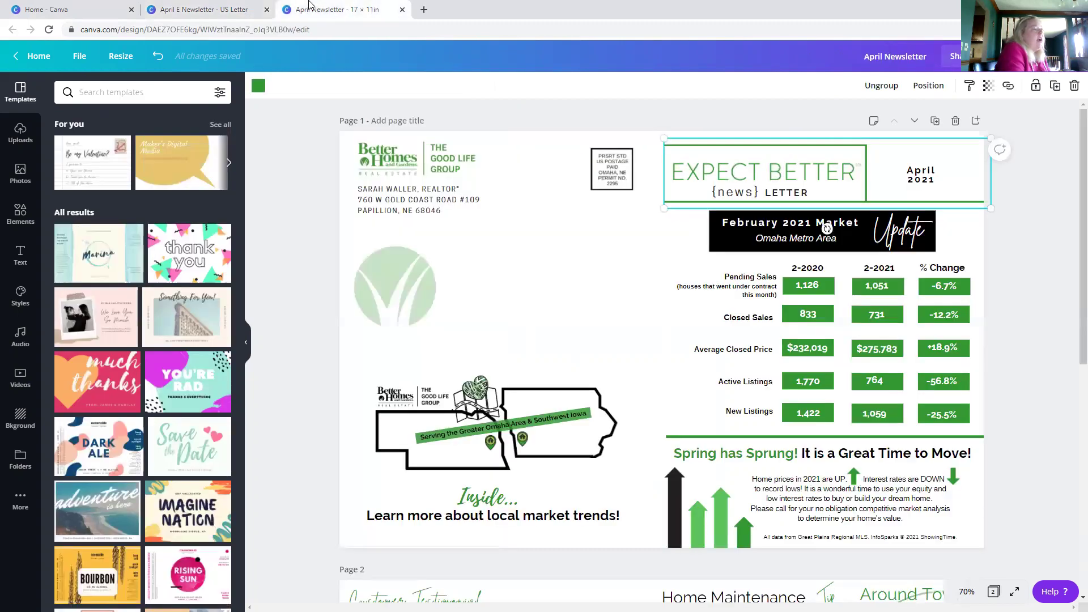
scroll(655, 417, "down", 2)
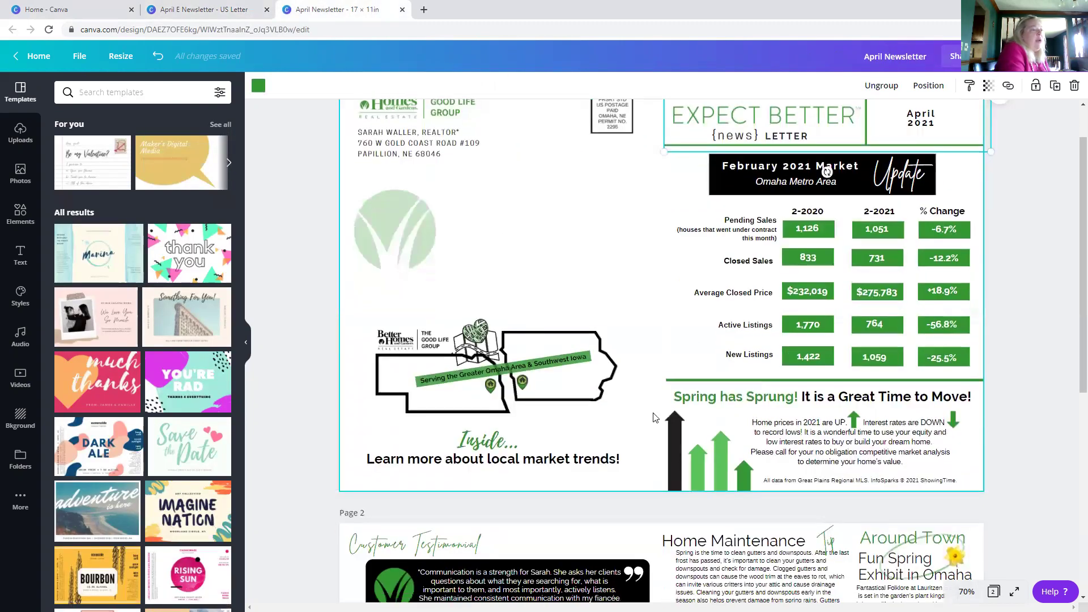
scroll(655, 418, "down", 1)
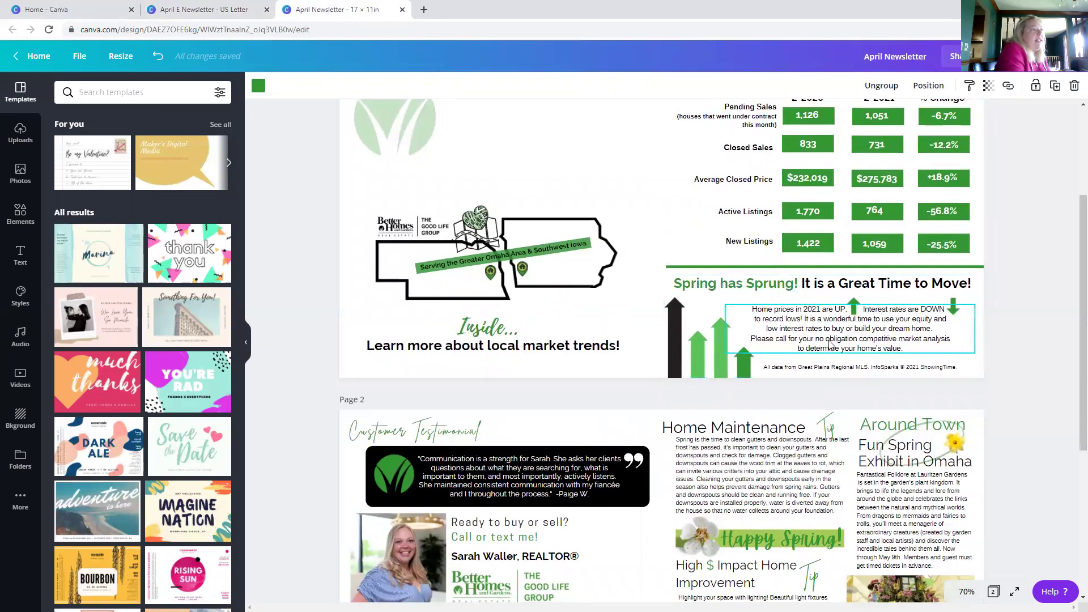
left_click_drag(644, 277, 1008, 379)
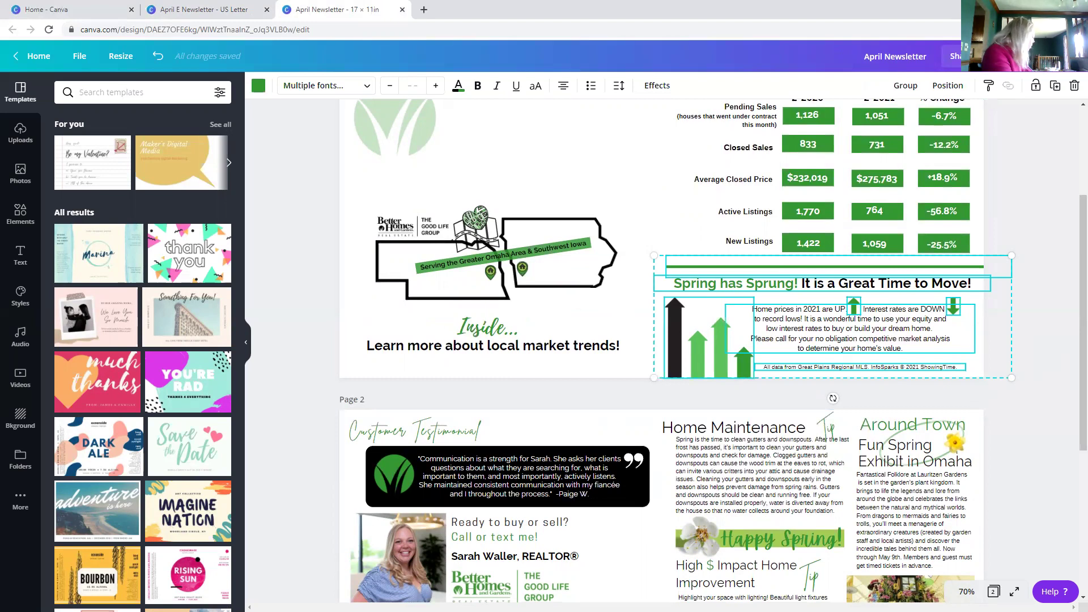
left_click(208, 4)
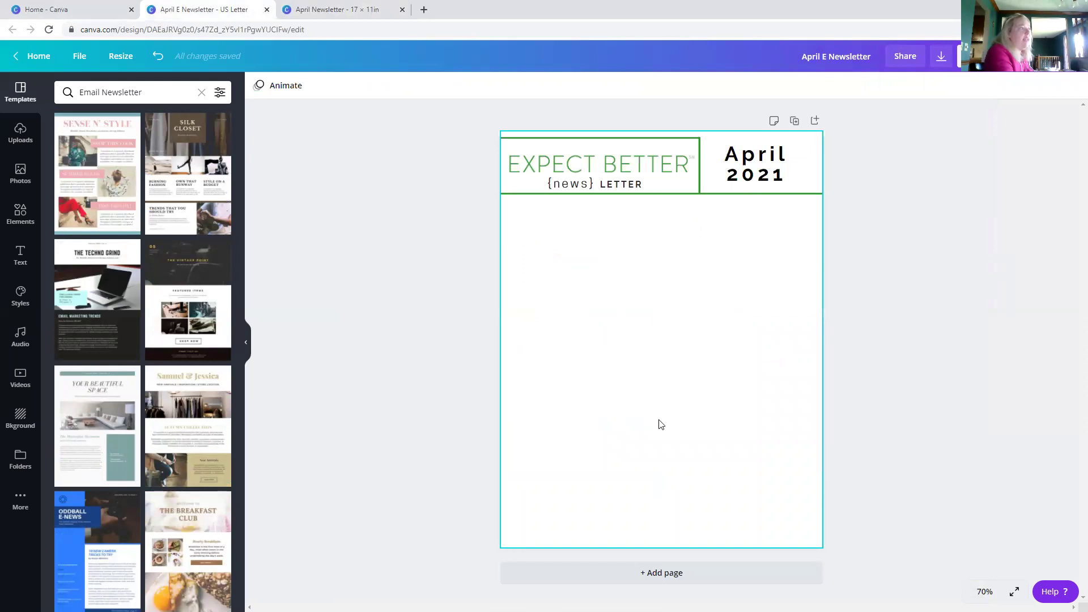
- Paste the Spring has Sprung section with its arrow chart just below the header
key("ctrl+v")
left_click_drag(522, 252, 526, 284)
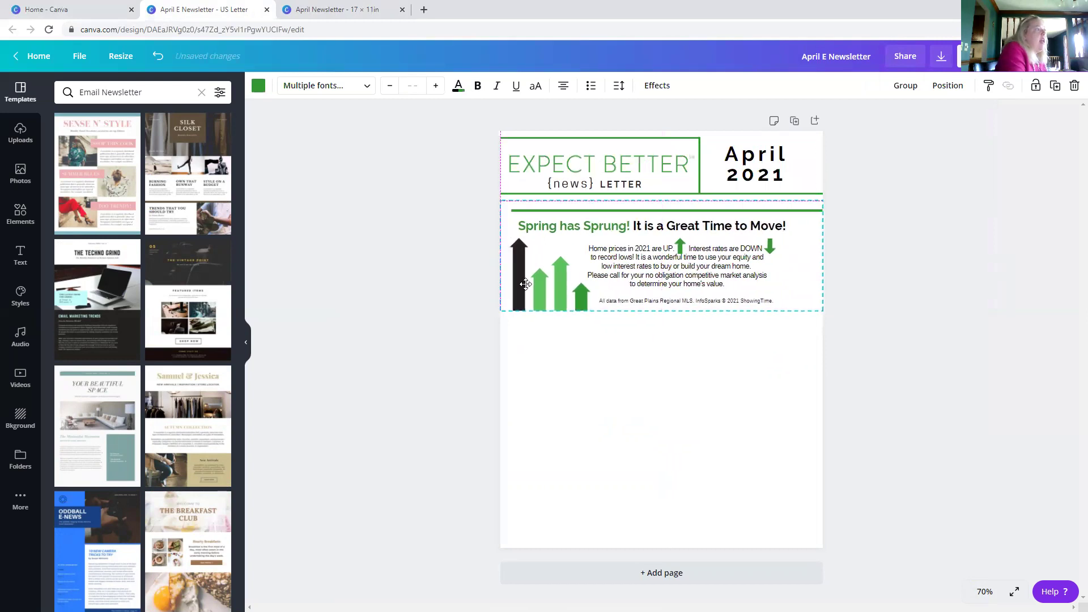
left_click(595, 401)
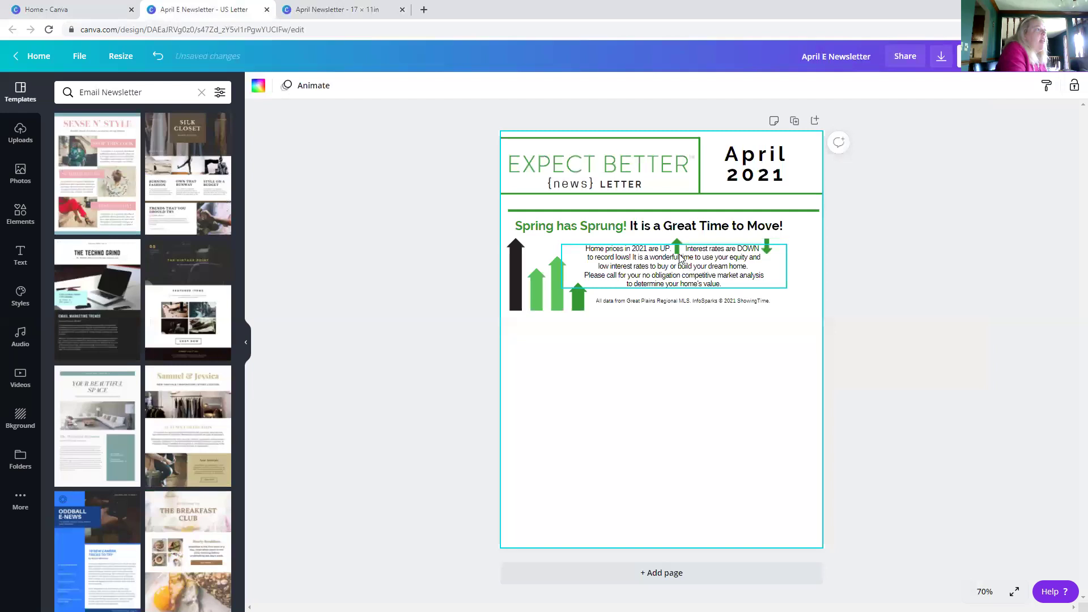
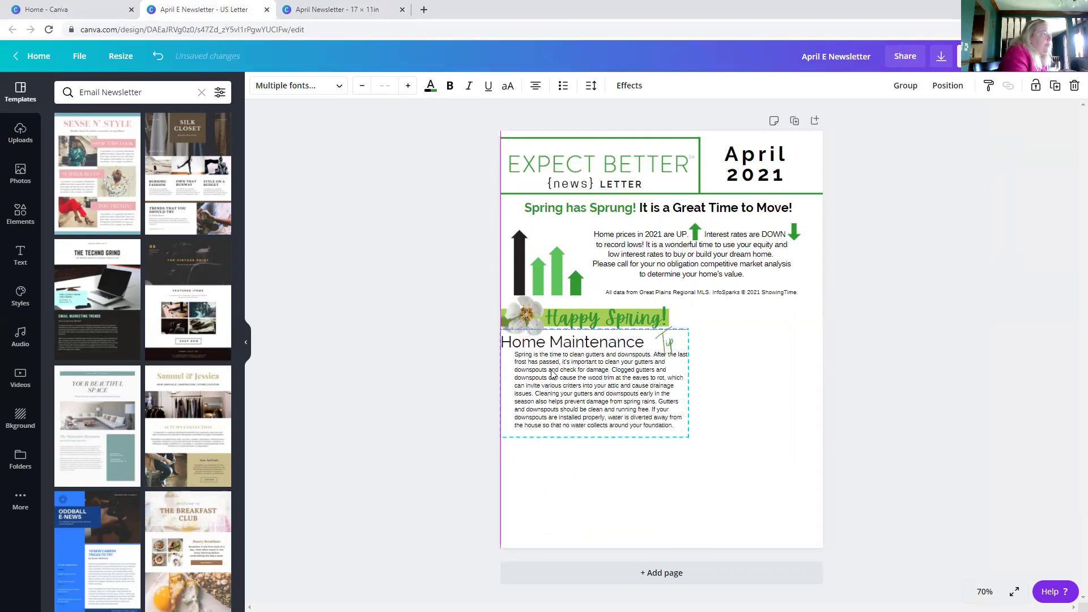
- Nudge the Home Maintenance group right and move its body text left to snap under the heading
left_click_drag(551, 374, 553, 374)
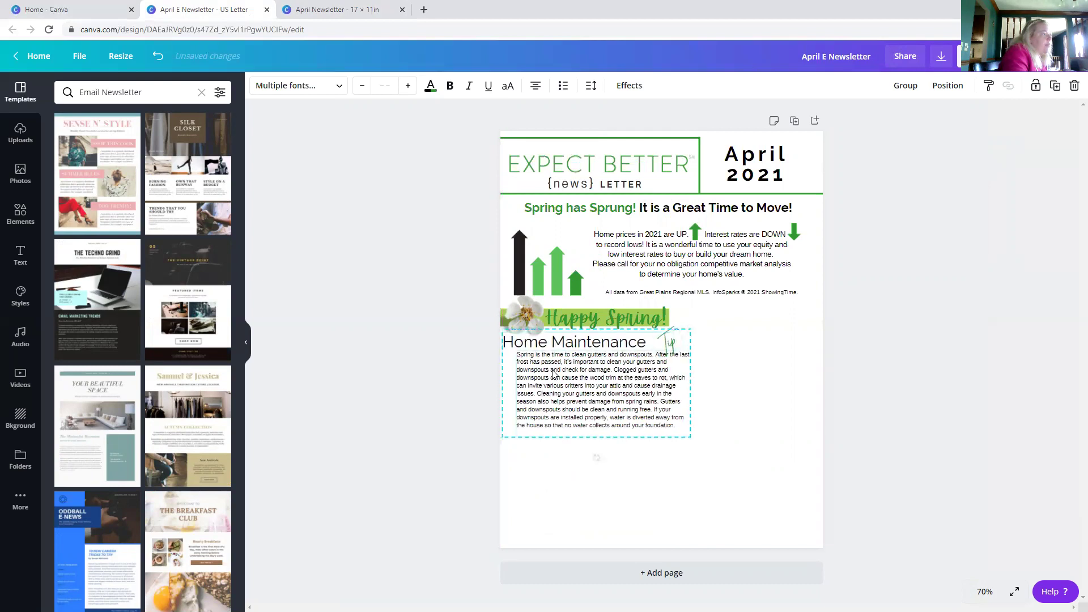
left_click(439, 347)
left_click_drag(634, 385, 609, 391)
left_click(720, 407)
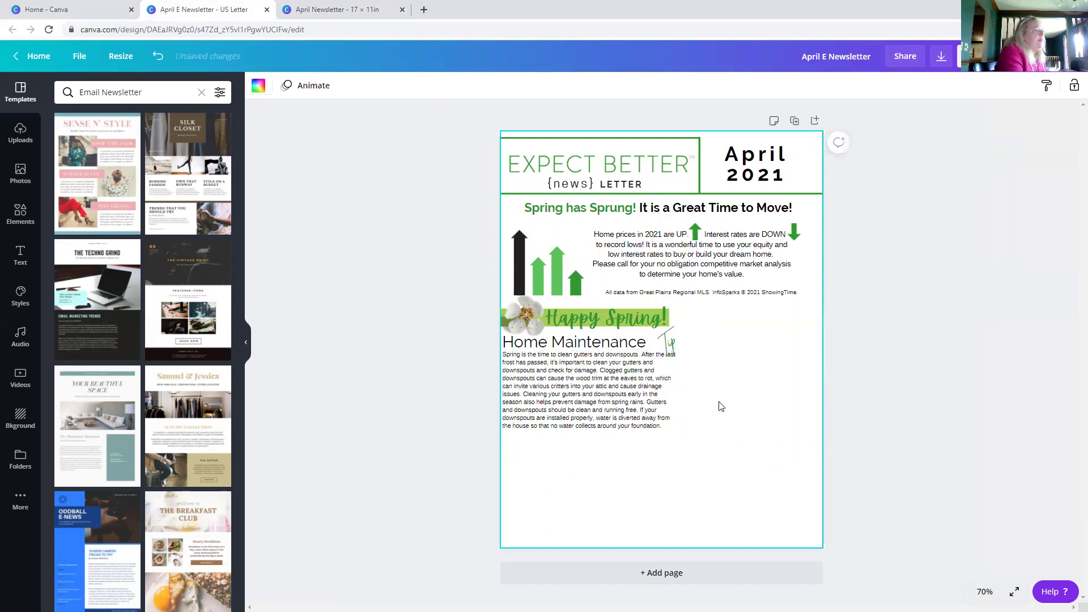
- Nudge the script Tip graphic left to sit tight against the Home Maintenance heading
left_click(674, 343)
left_click(716, 335)
left_click(674, 332)
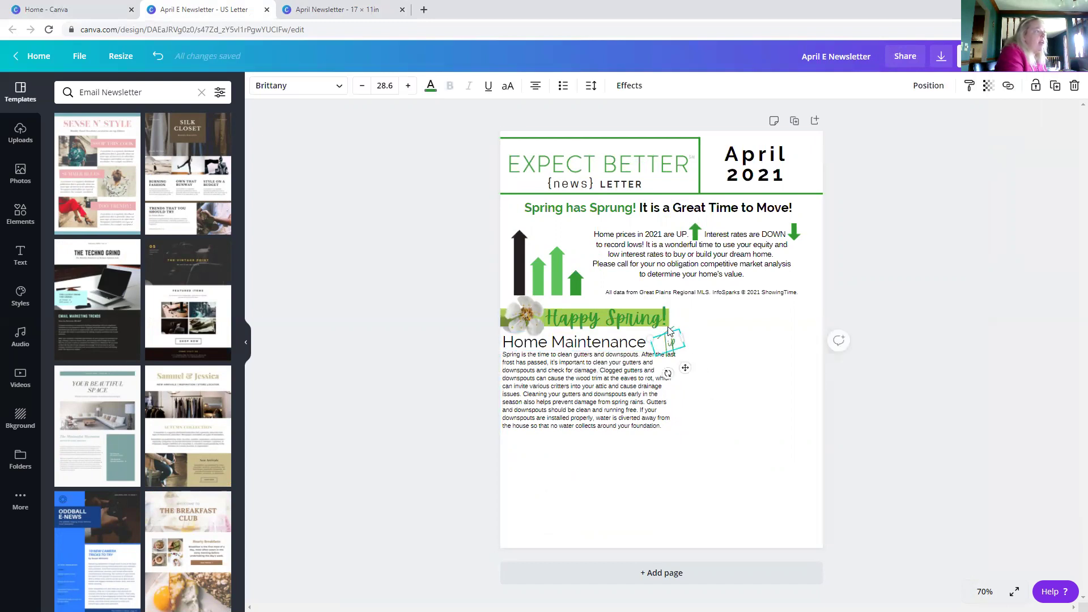
left_click_drag(678, 345, 673, 346)
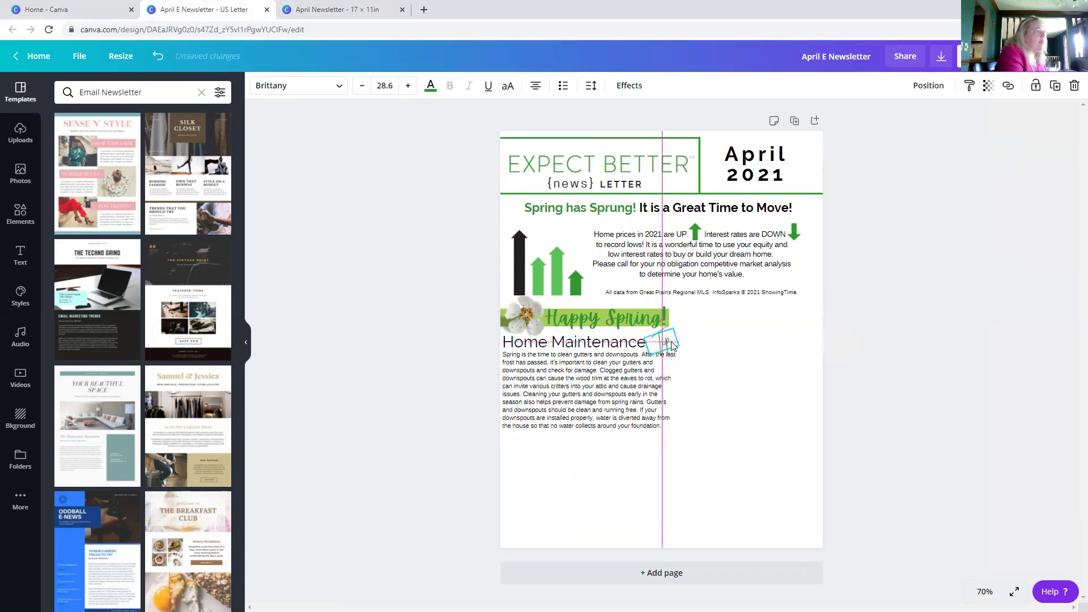
left_click(714, 364)
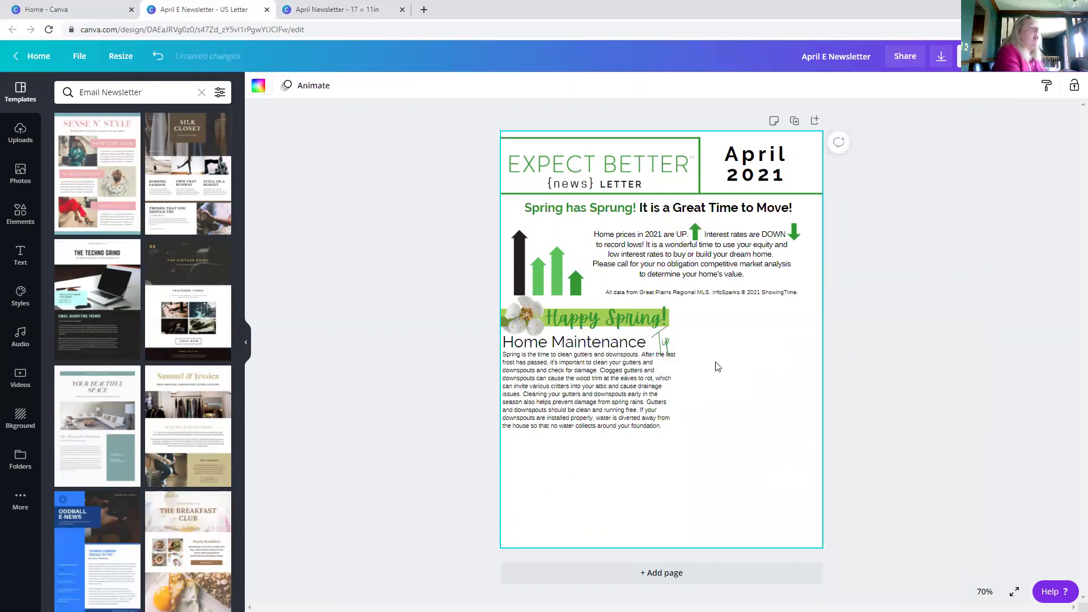
left_click(584, 406)
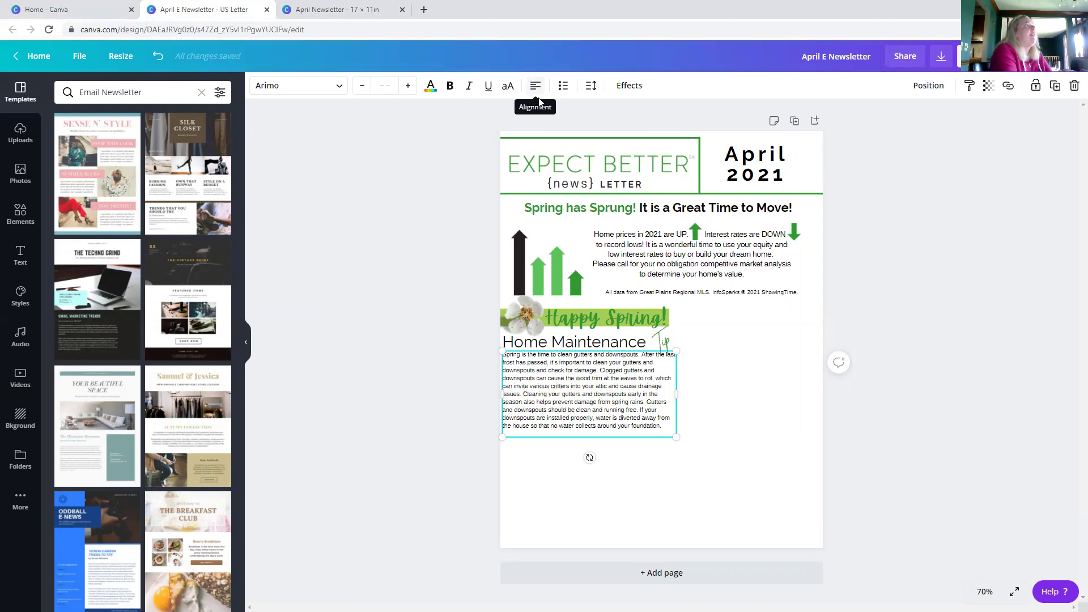
- Set the Home Maintenance paragraph to justified alignment
left_click(534, 88)
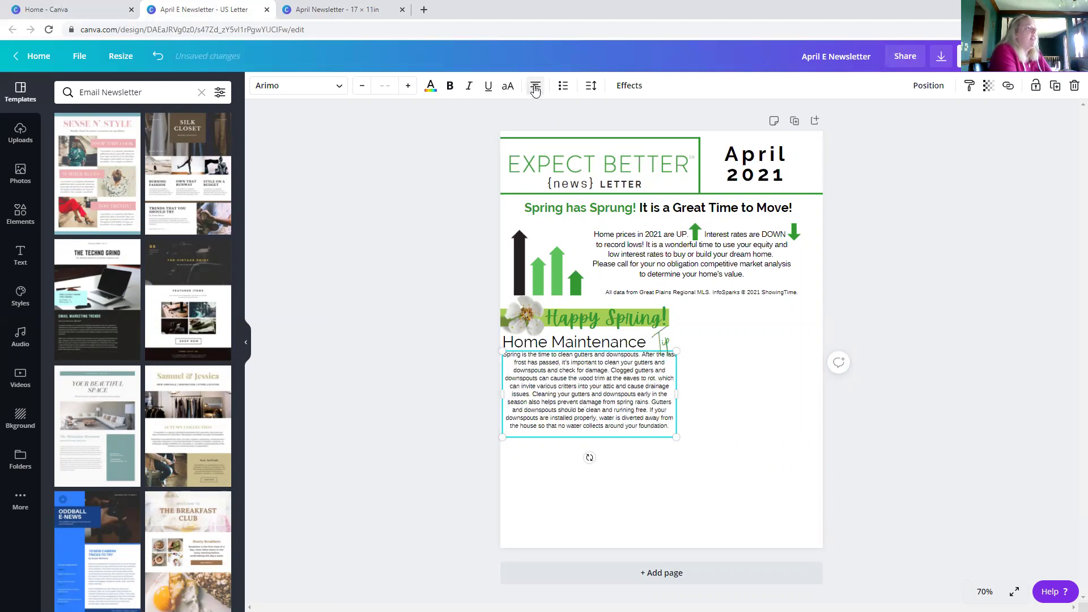
left_click(535, 88)
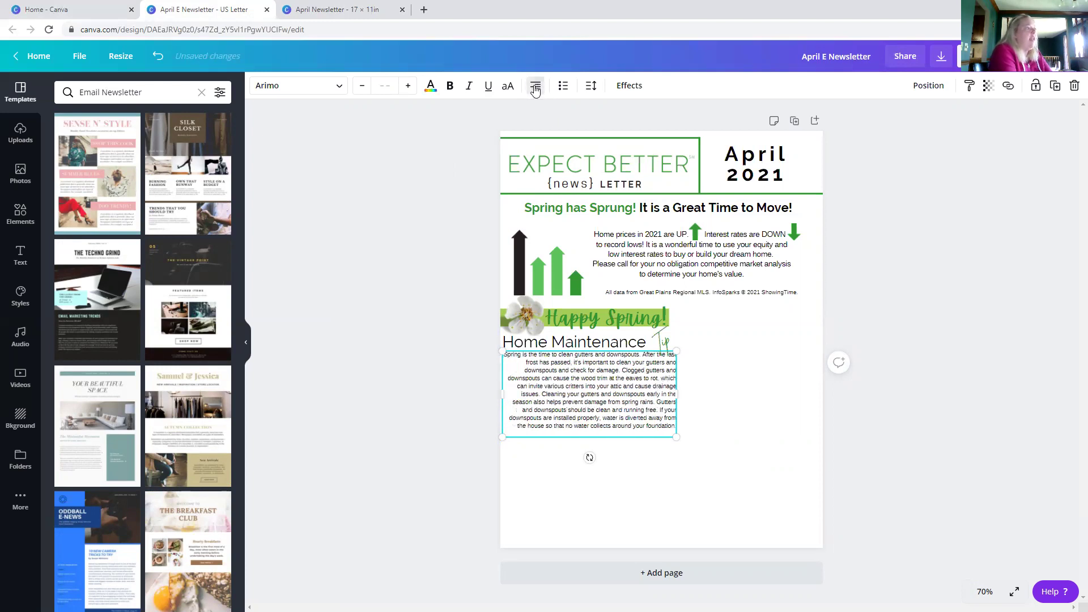
left_click(534, 88)
left_click(398, 273)
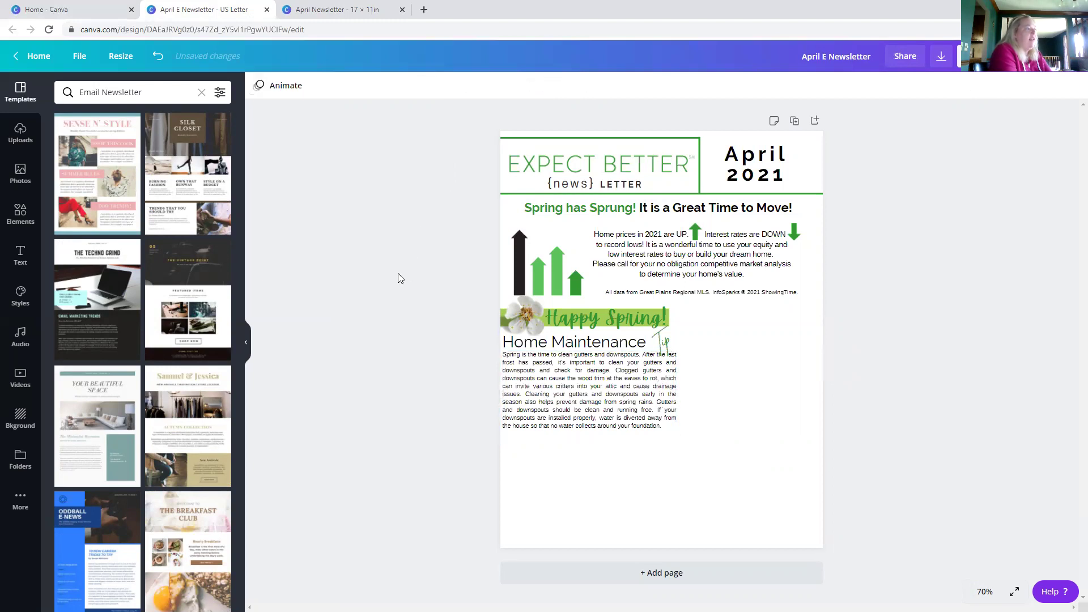
- Narrow the paragraph box to about 4.4 in and nudge it down slightly
left_click(610, 392)
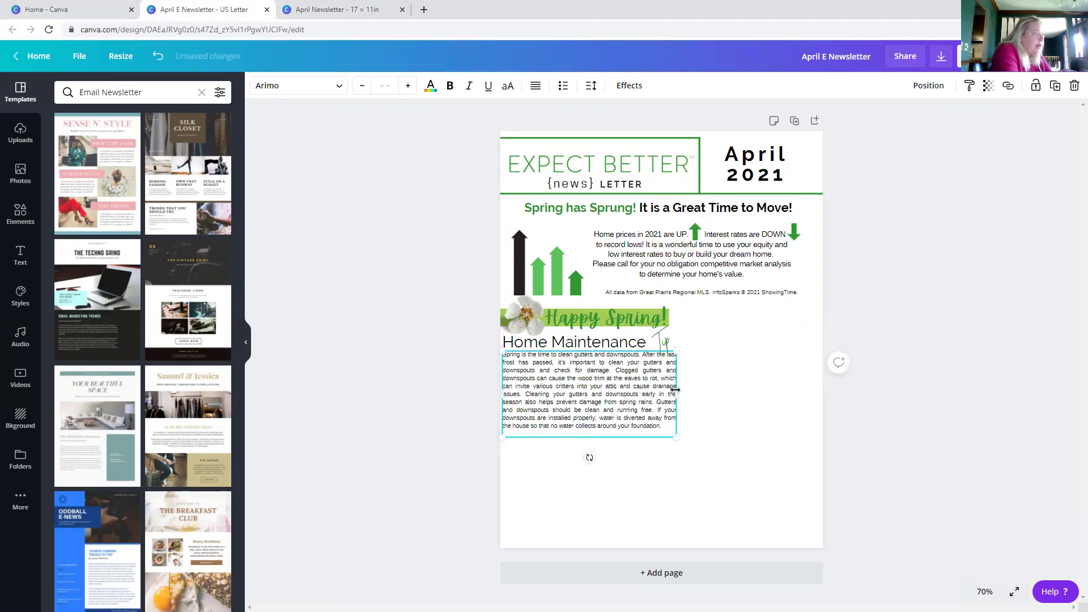
left_click_drag(675, 395, 669, 391)
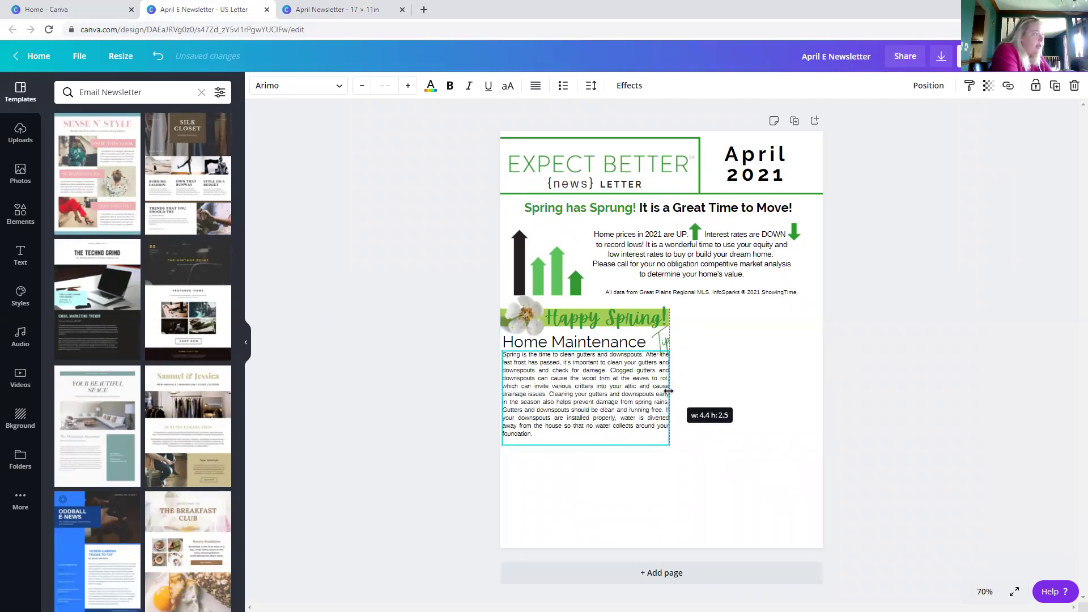
left_click(694, 388)
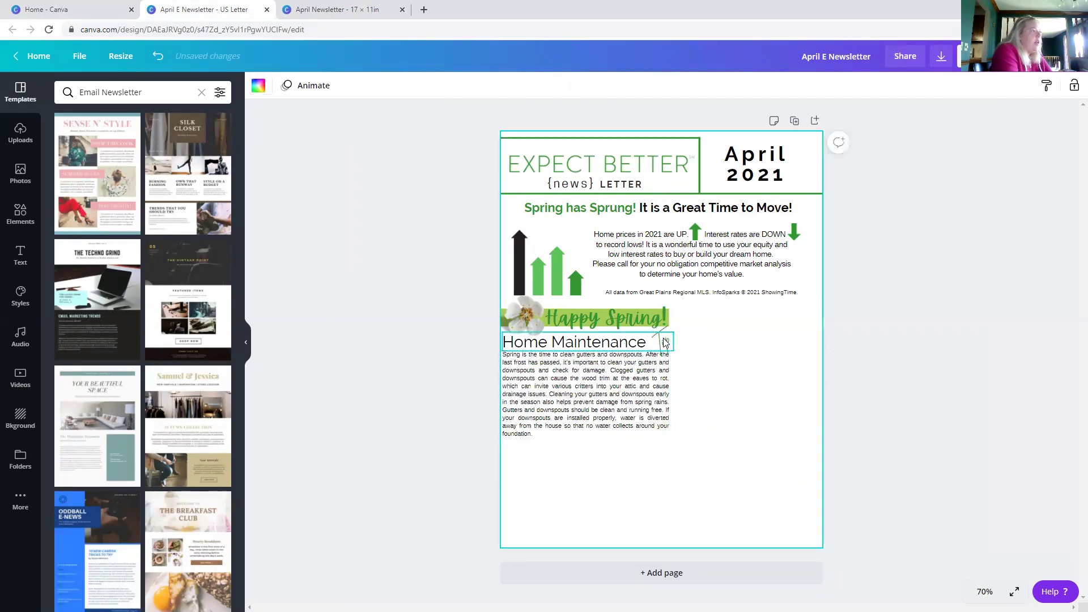
left_click_drag(630, 377, 631, 377)
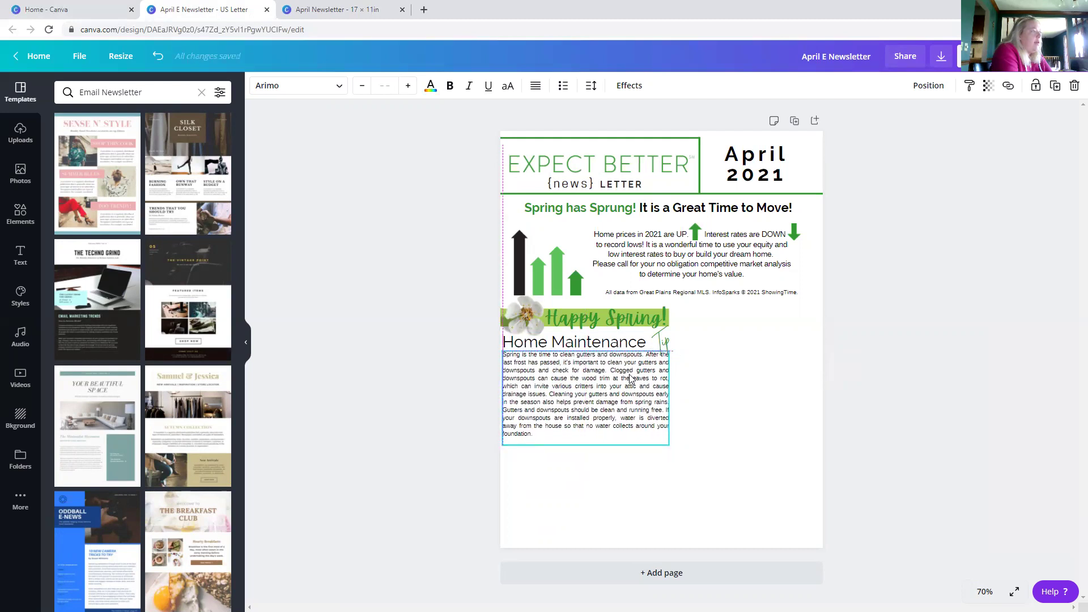
left_click(694, 402)
- Change the Home Maintenance paragraph's font size to 11.5 and drag its right edge slightly wider
left_click(550, 384)
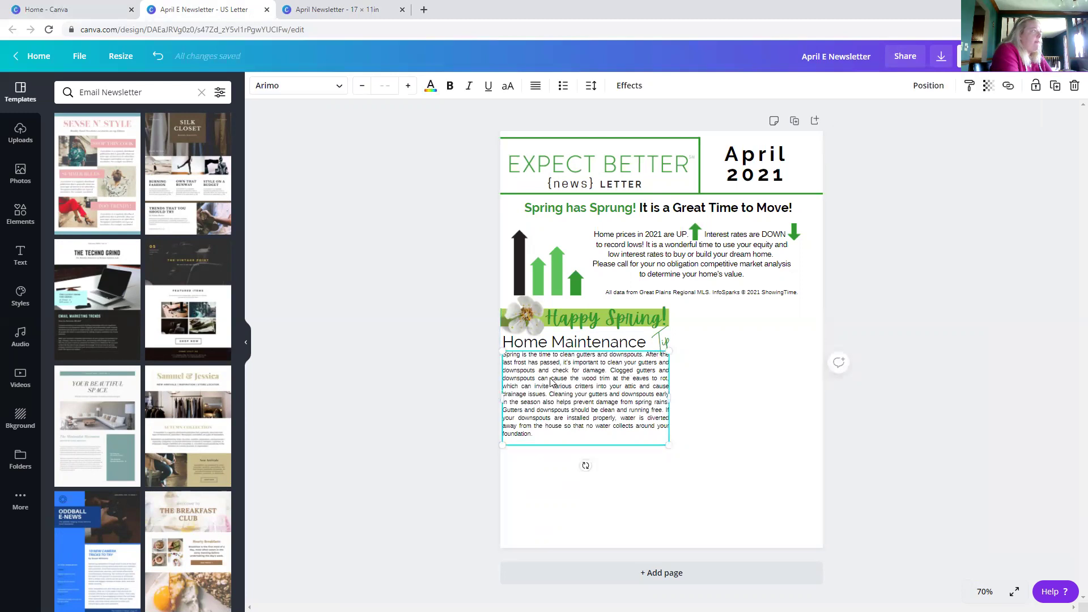
left_click(361, 86)
left_click(408, 86)
left_click(384, 86)
type("11")
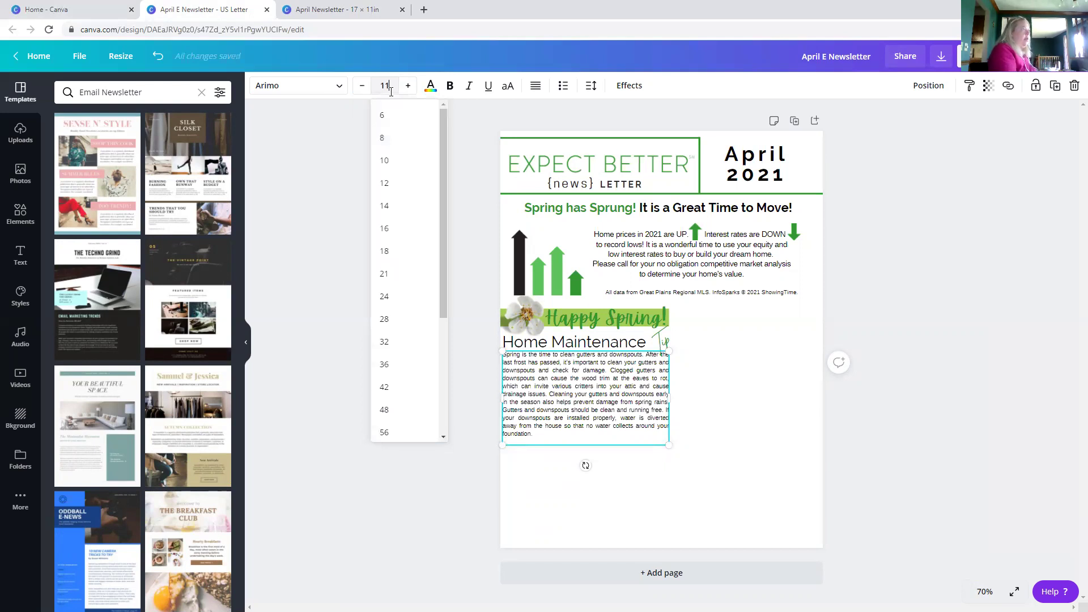
key("Return")
left_click(385, 86)
type(".5")
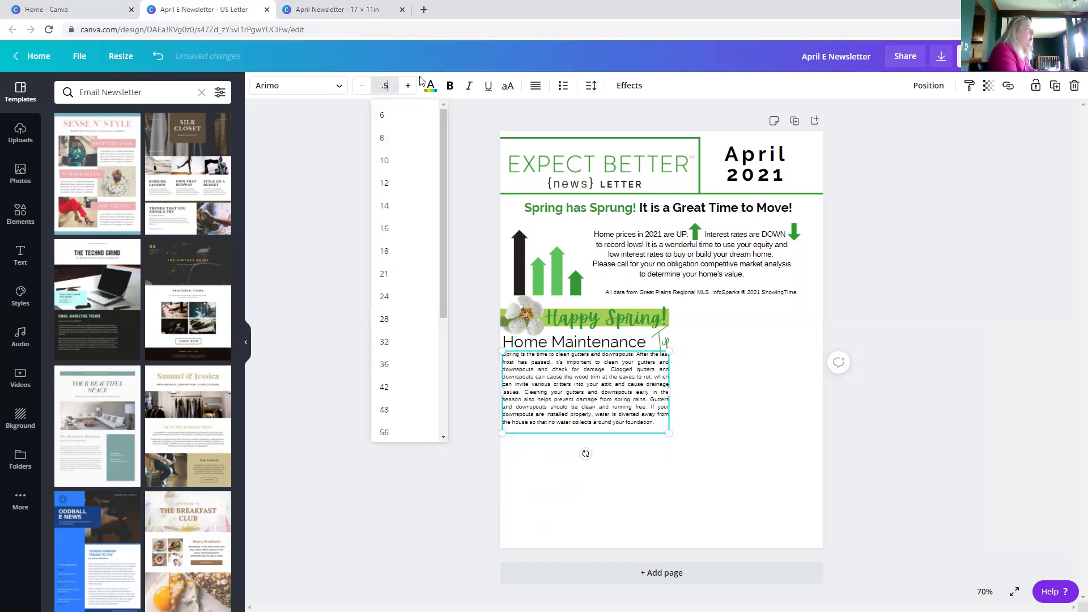
key("BackSpace")
key("BackSpace")
type("11.5")
key("Return")
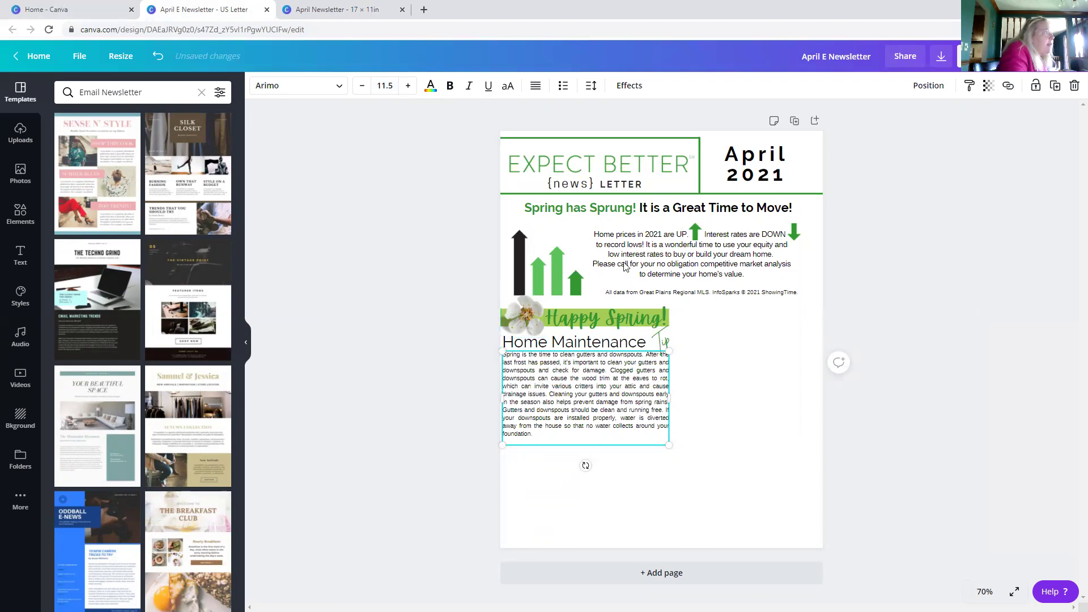
left_click_drag(672, 397, 674, 398)
left_click(704, 394)
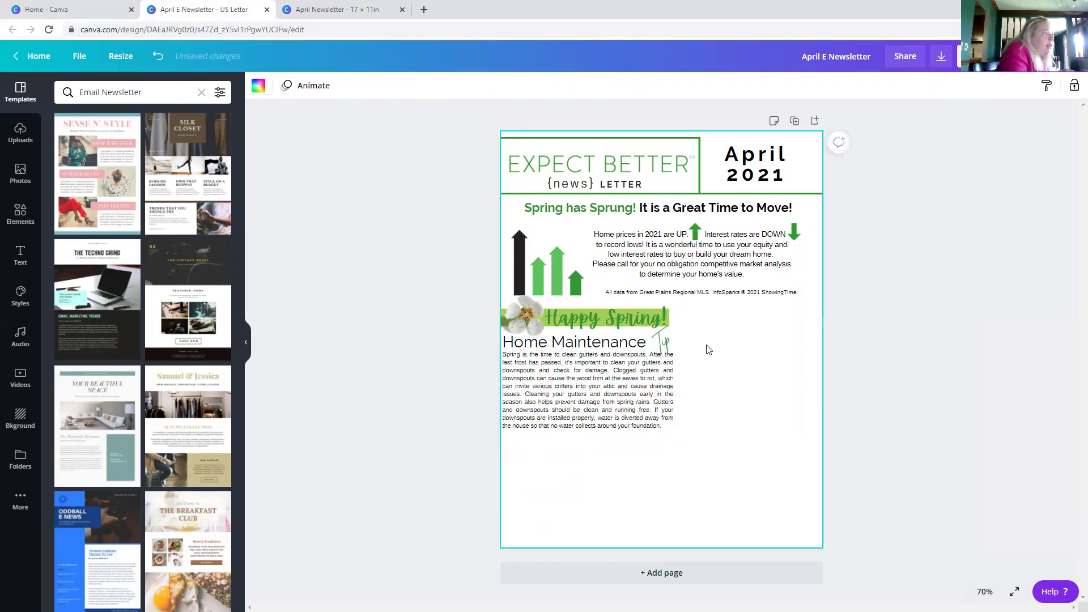
- Enlarge the Happy Spring! banner by its corner handle
left_click(654, 312)
left_click_drag(675, 308, 676, 307)
left_click(728, 353)
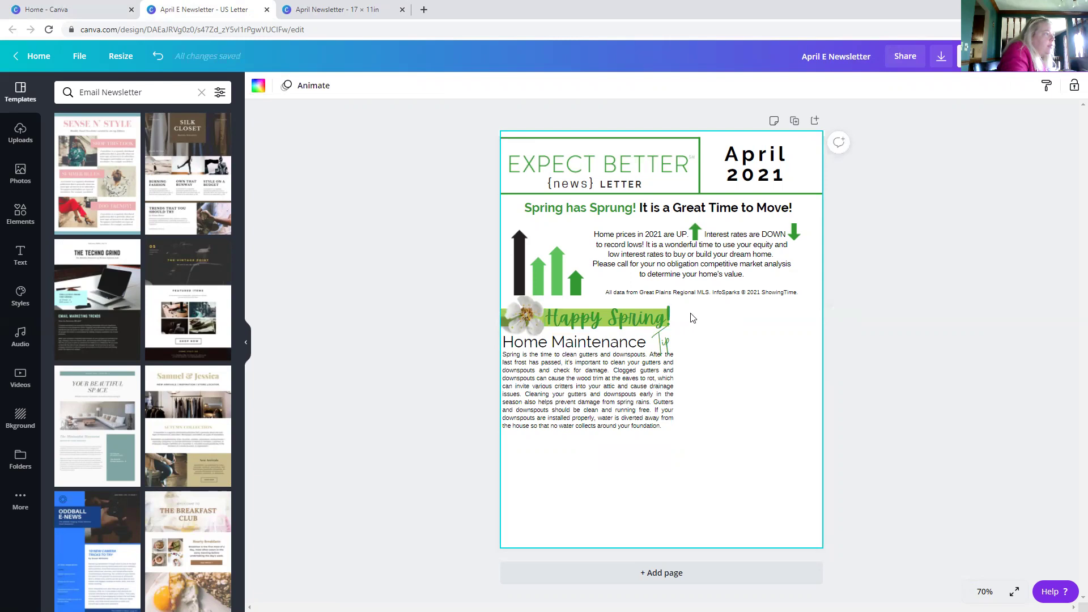
left_click(158, 56)
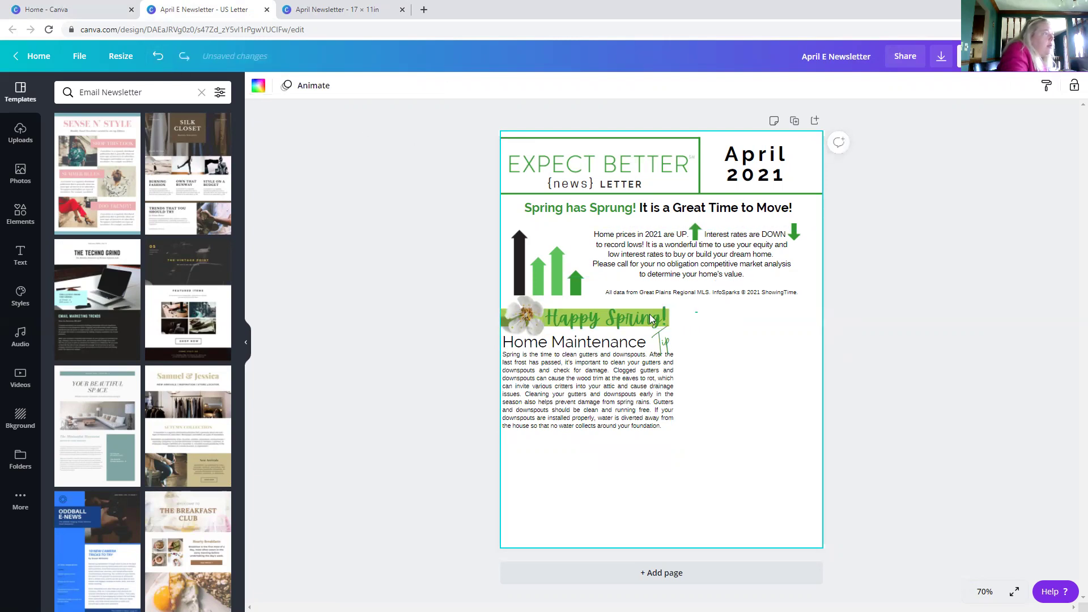
left_click_drag(675, 297, 679, 294)
left_click(736, 376)
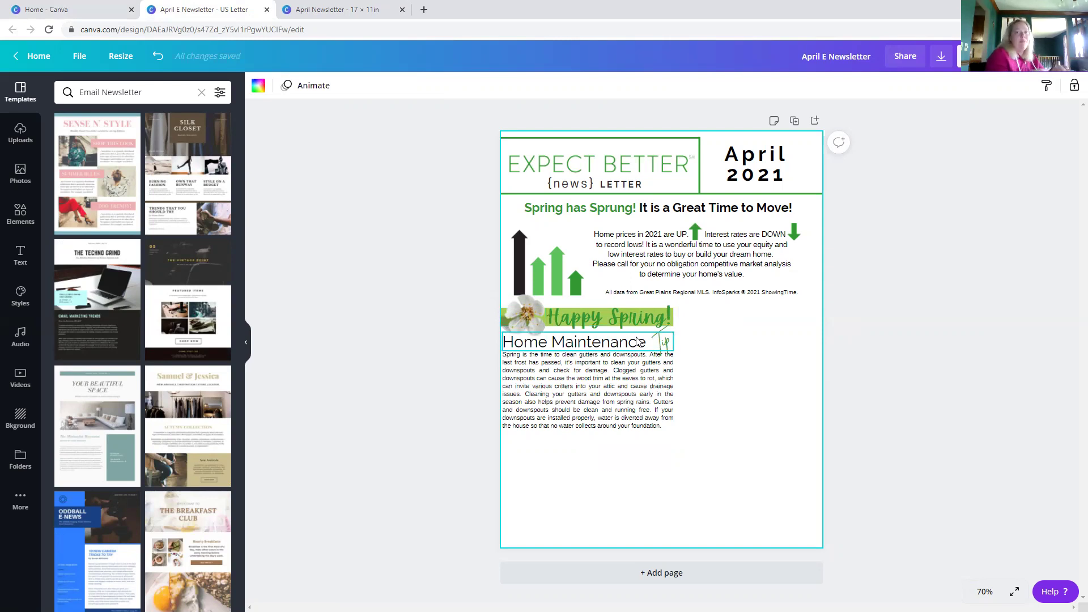
- Lower the whole Home Maintenance section slightly, then switch to the 17 × 11in April Newsletter
left_click_drag(718, 312, 502, 436)
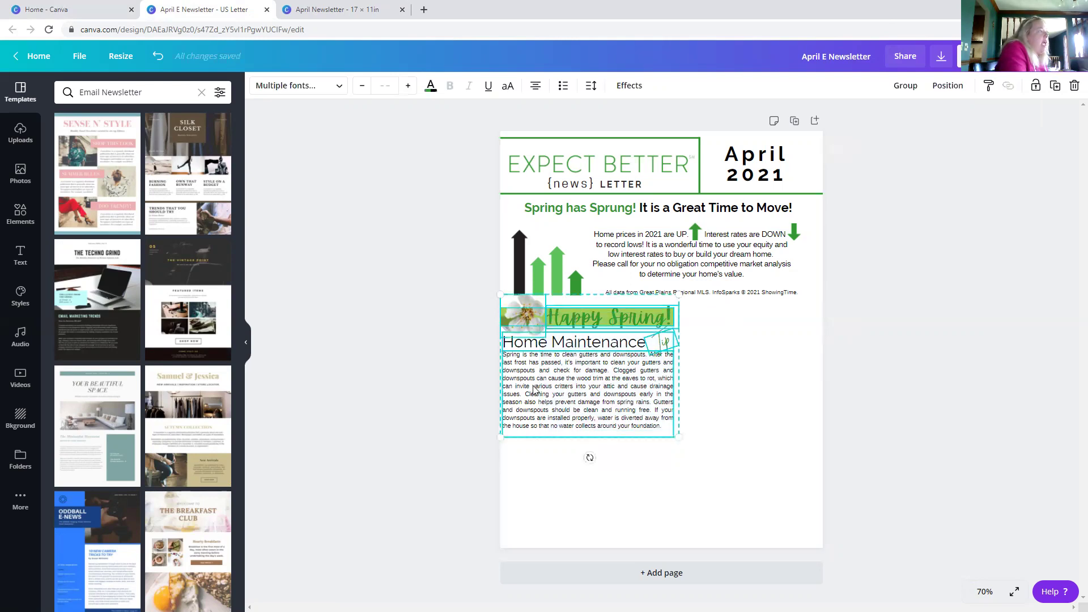
left_click_drag(533, 394, 532, 399)
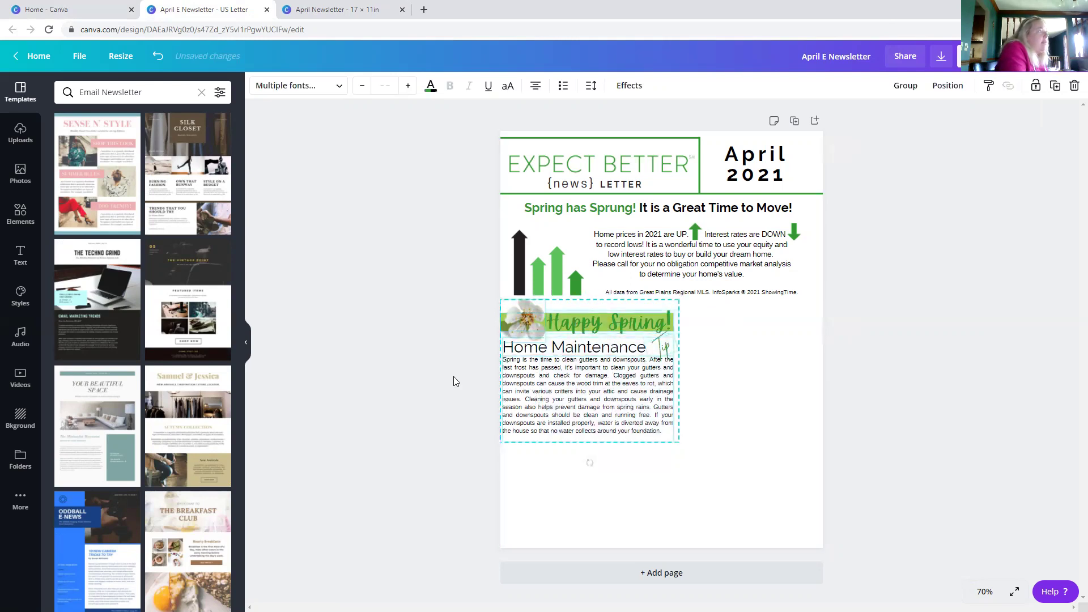
left_click(415, 230)
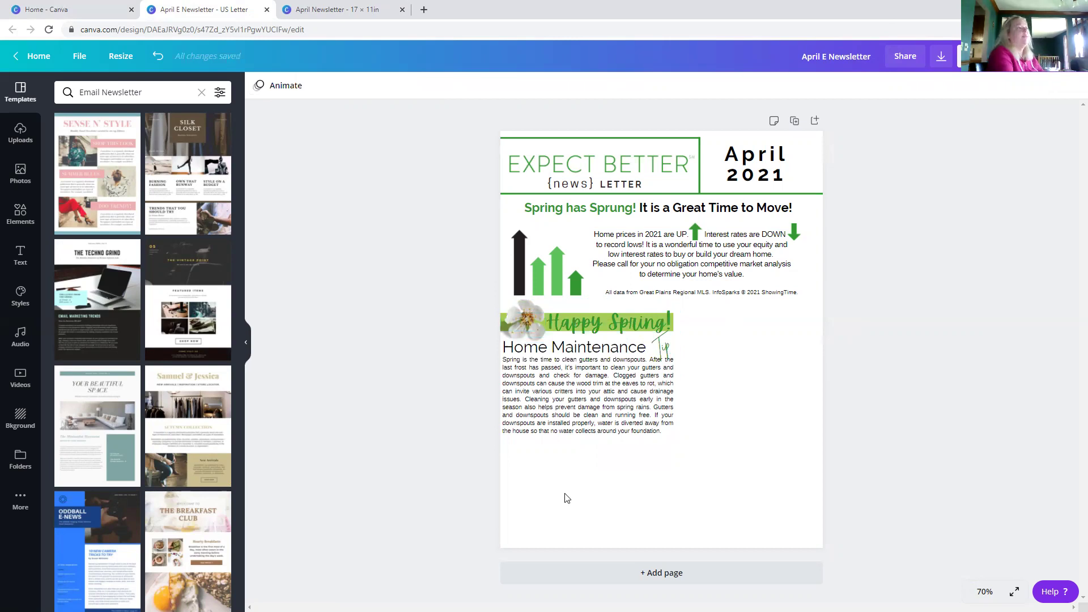
left_click(306, 7)
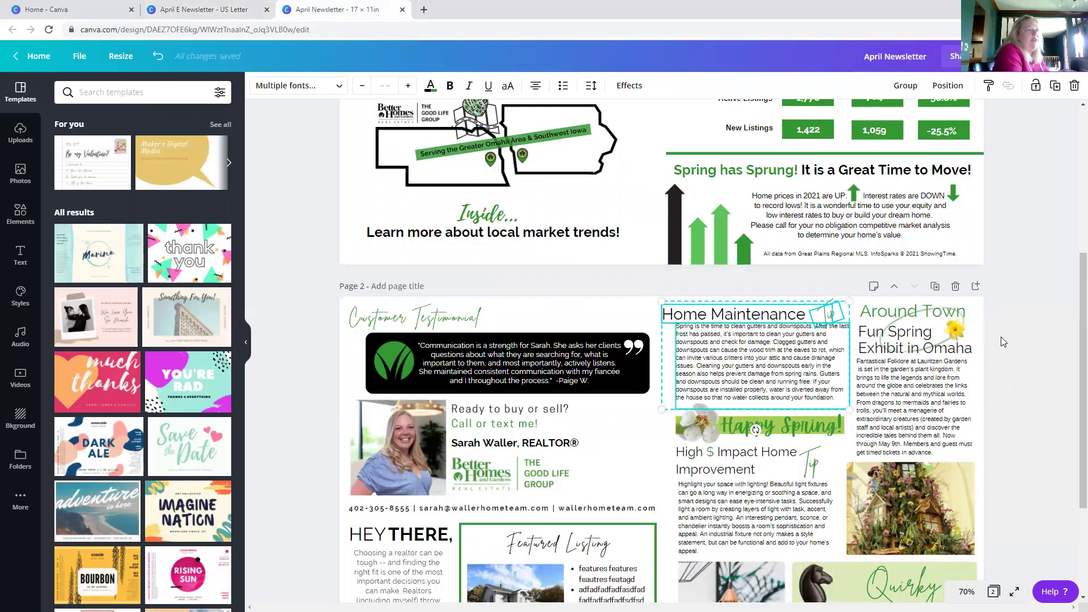
- Copy the Around Town exhibit group and return to the US Letter April E Newsletter
scroll(1001, 336, "down", 2)
left_click(1016, 286)
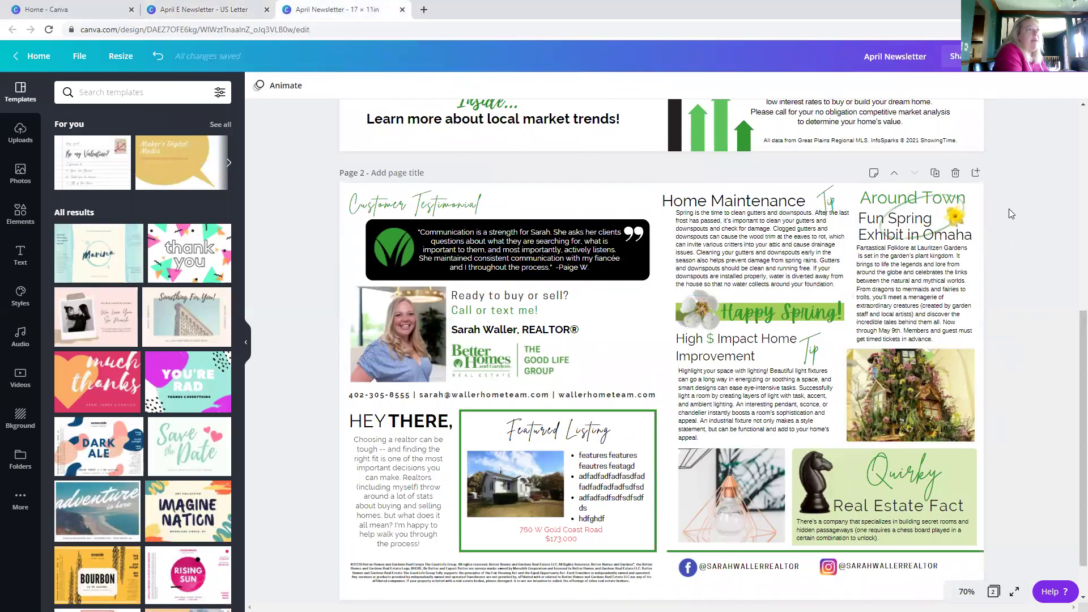
left_click_drag(1001, 190, 930, 445)
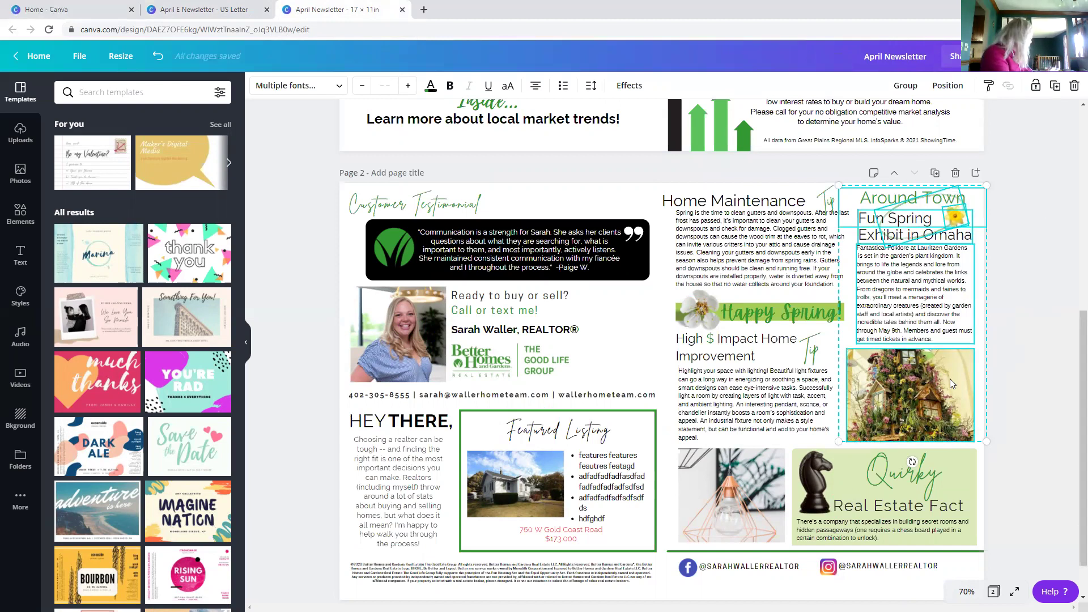
left_click(201, 10)
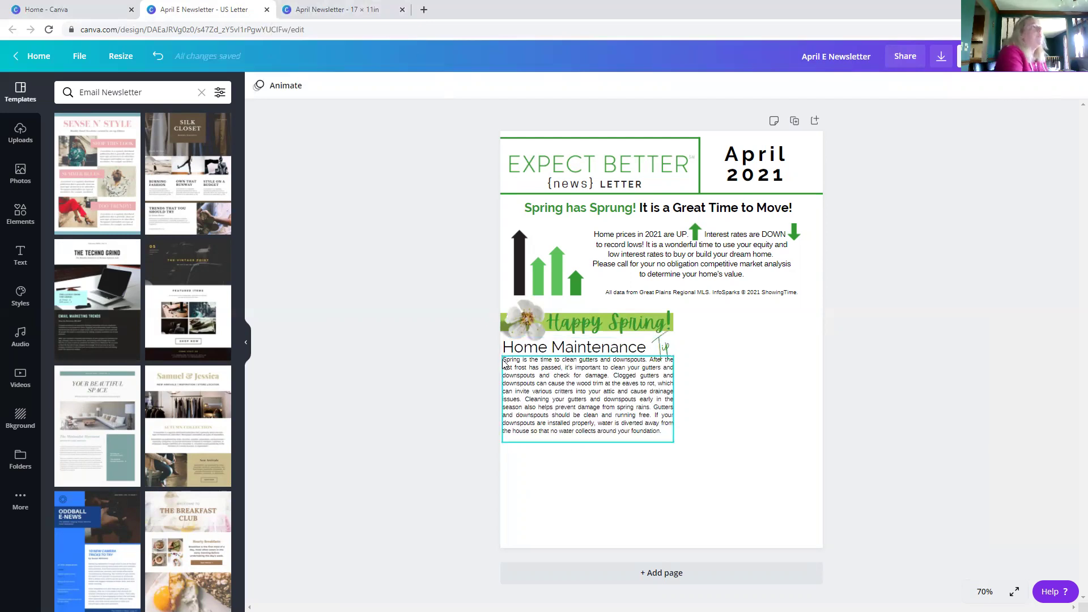
- Paste the Around Town section into the right column beside Home Maintenance
key("ctrl+v")
left_click_drag(566, 241, 734, 407)
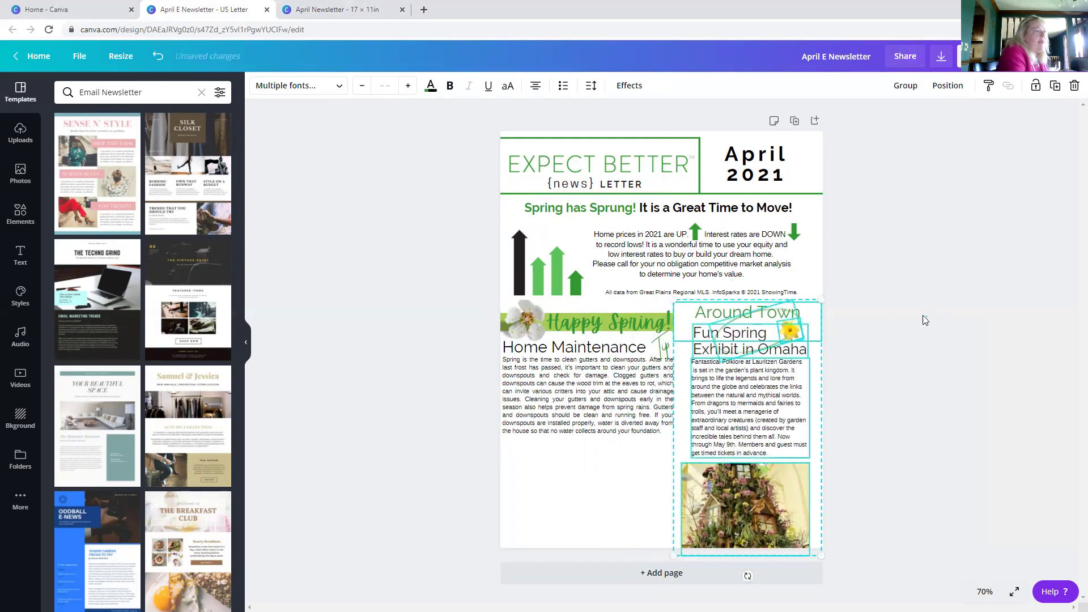
left_click(919, 316)
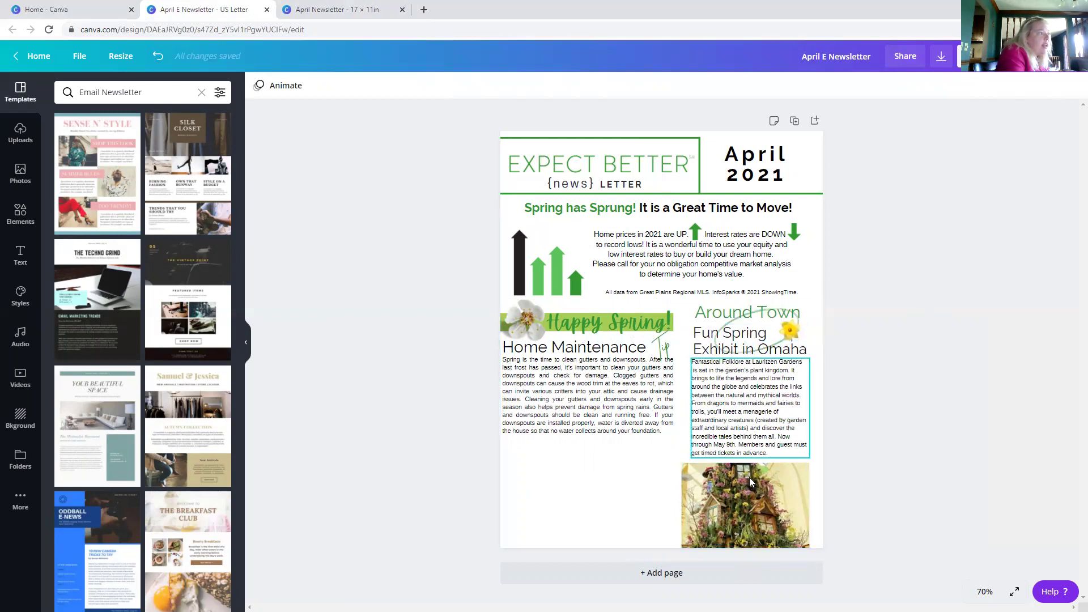
- Widen the Fantastical Folklore paragraph to 3.3 in and move the garden photo up beneath it
left_click_drag(753, 501, 755, 508)
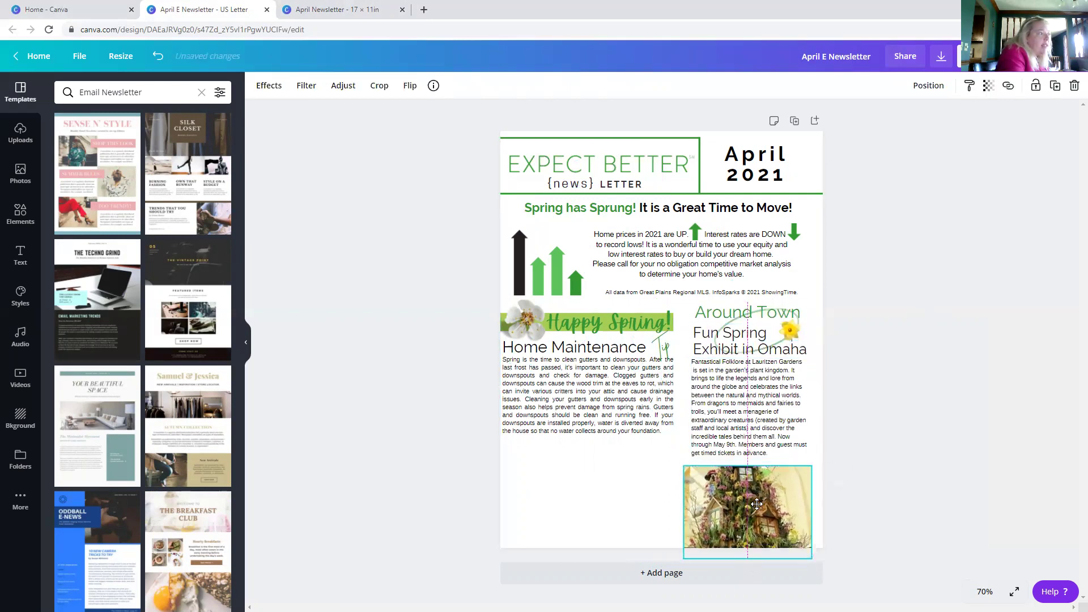
left_click(738, 430)
left_click_drag(814, 412, 816, 412)
left_click_drag(768, 521, 770, 511)
left_click(742, 405)
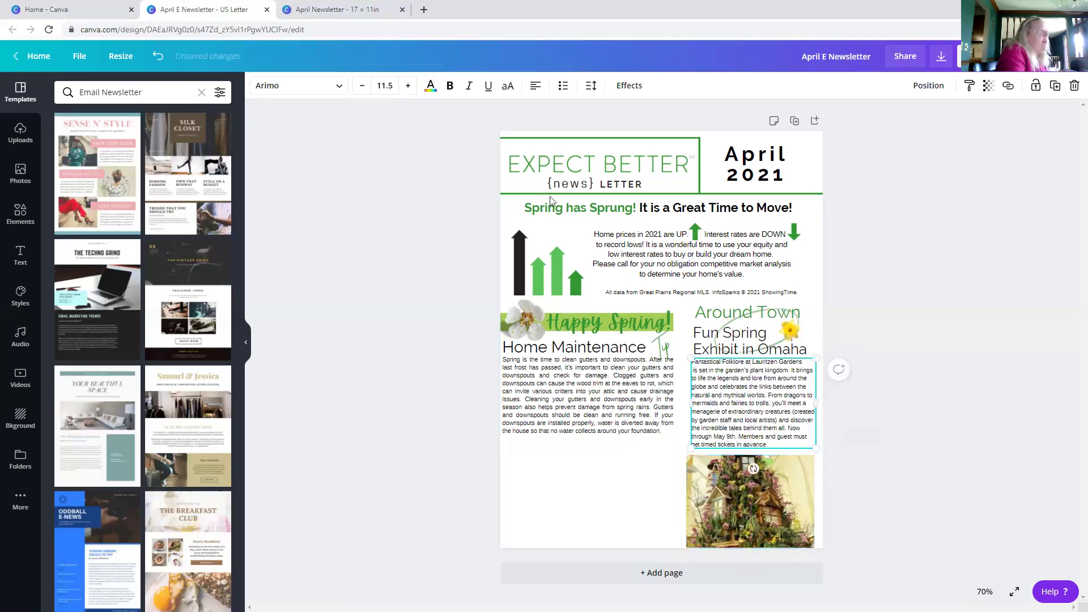
- Set the Fantastical Folklore paragraph to justified alignment
left_click(534, 85)
left_click(536, 86)
left_click(536, 86)
left_click(883, 302)
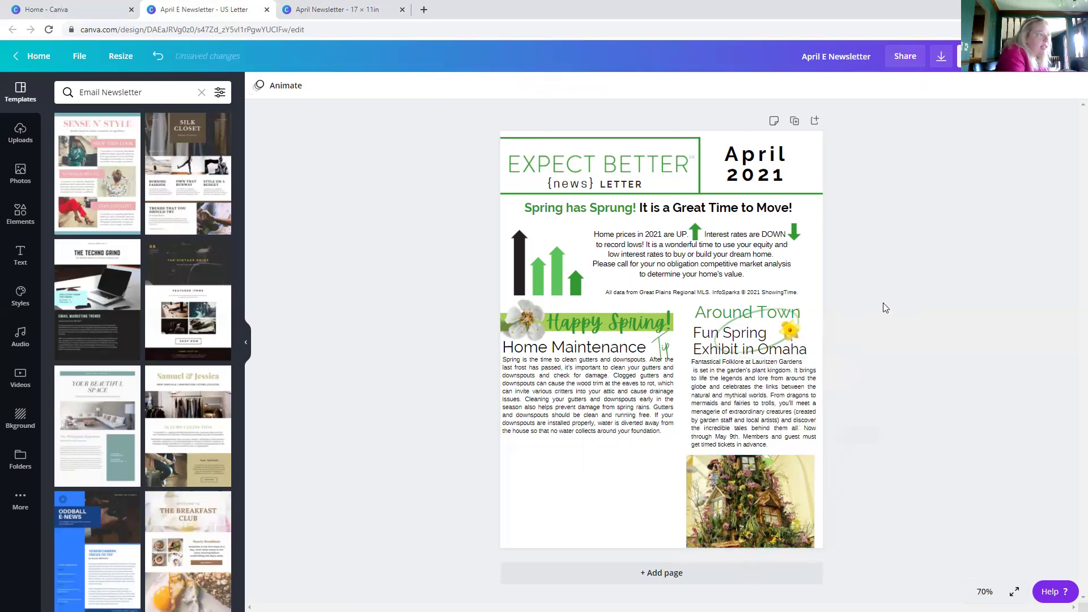
- Move the garden photo up and right to sit just below the paragraph
left_click(743, 409)
left_click(623, 403)
left_click(719, 401)
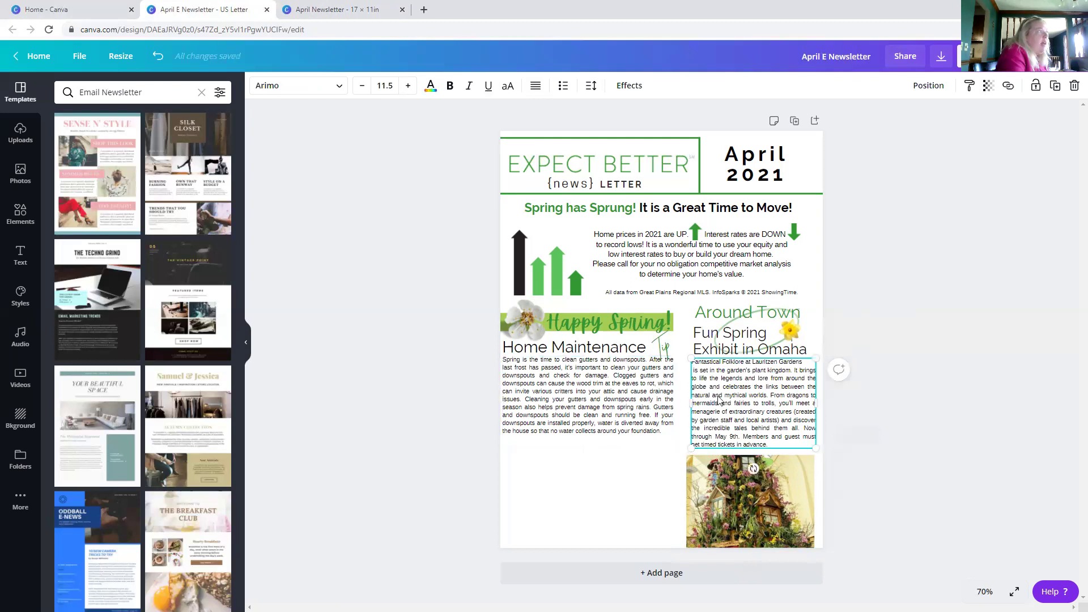
left_click_drag(730, 512, 734, 509)
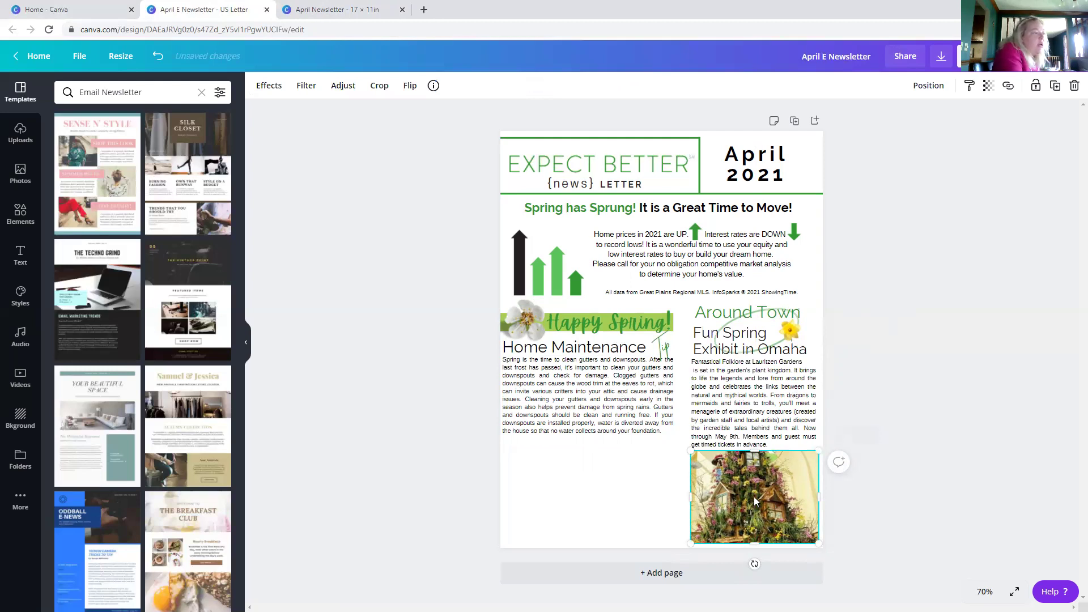
- Snap the garden photo to the page bottom and nudge it down twice
left_click_drag(753, 506, 752, 501)
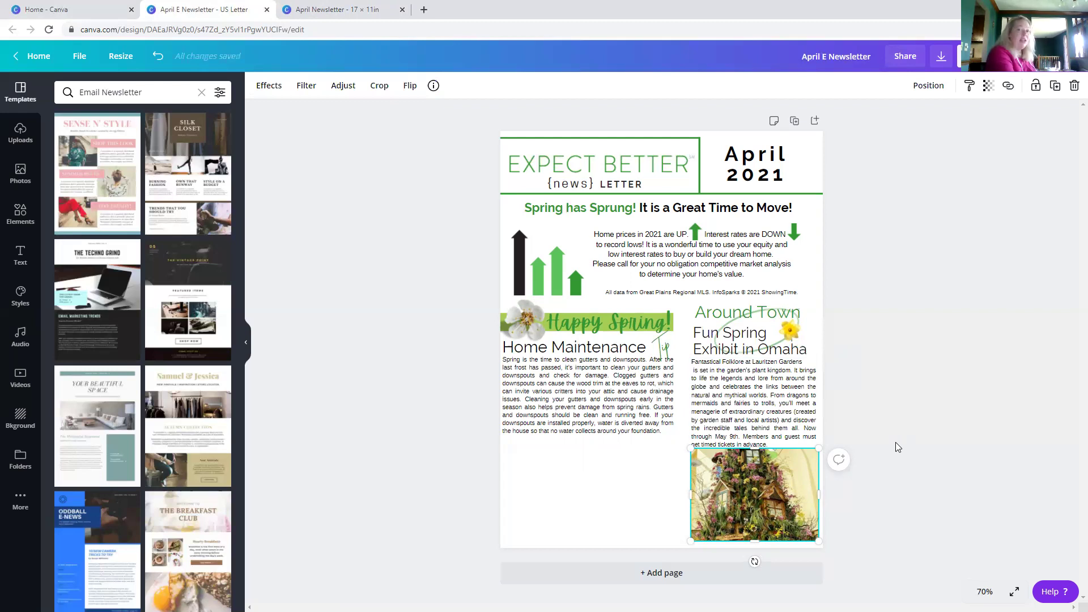
key("Down")
key("Down")
key("Down")
key("Down")
key("Down")
key("Down")
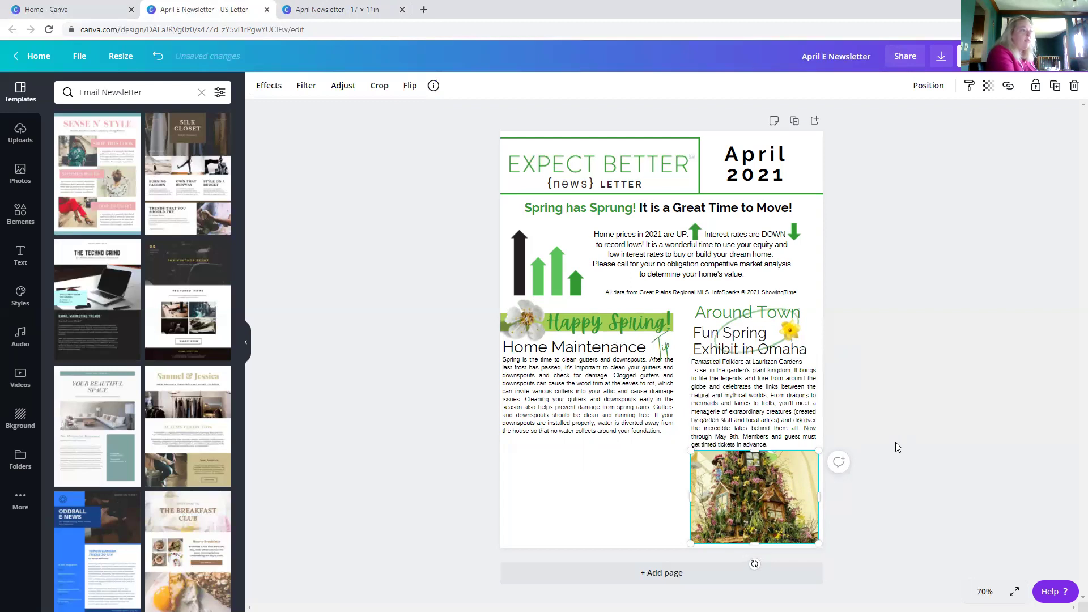
key("Down")
key("Down")
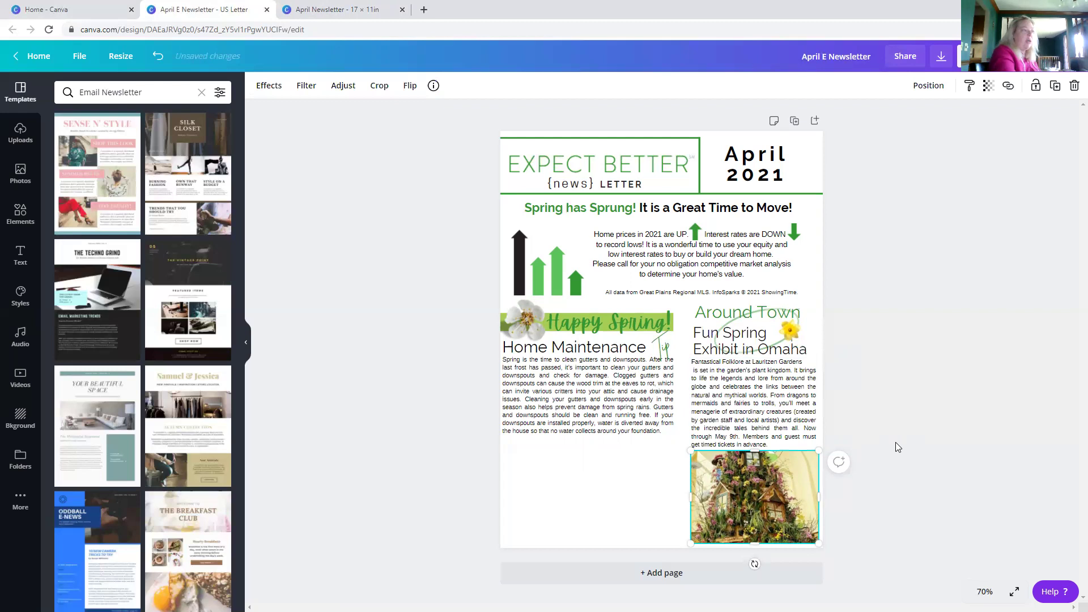
left_click(895, 441)
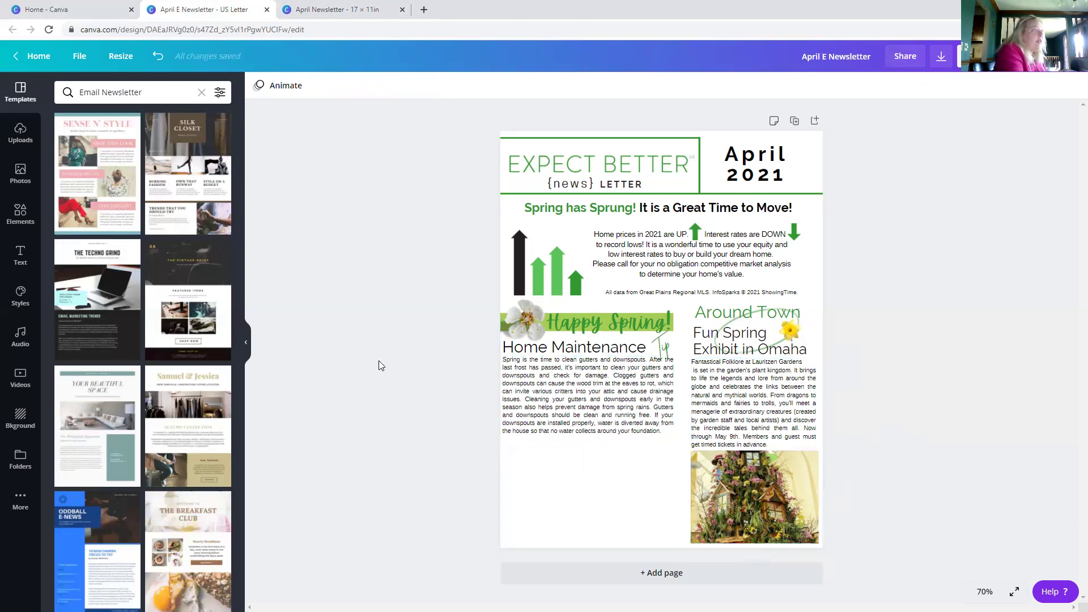
- Line up the Home Maintenance block and Around Town heading, then return to the 17 × 11 design
left_click_drag(482, 313, 623, 404)
left_click(361, 375)
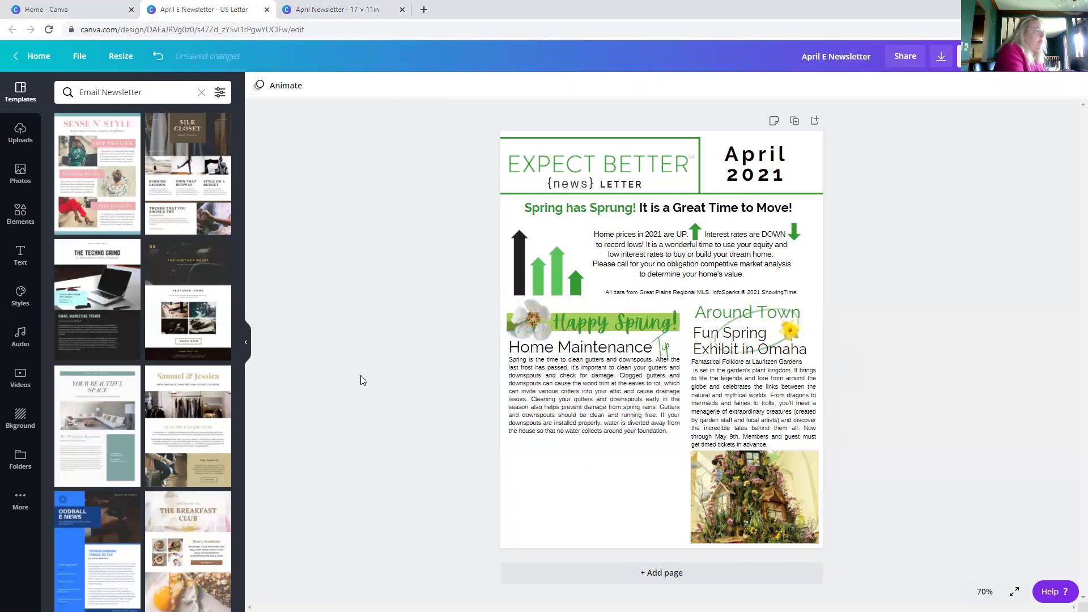
left_click(717, 315)
left_click_drag(720, 318, 721, 321)
left_click(411, 376)
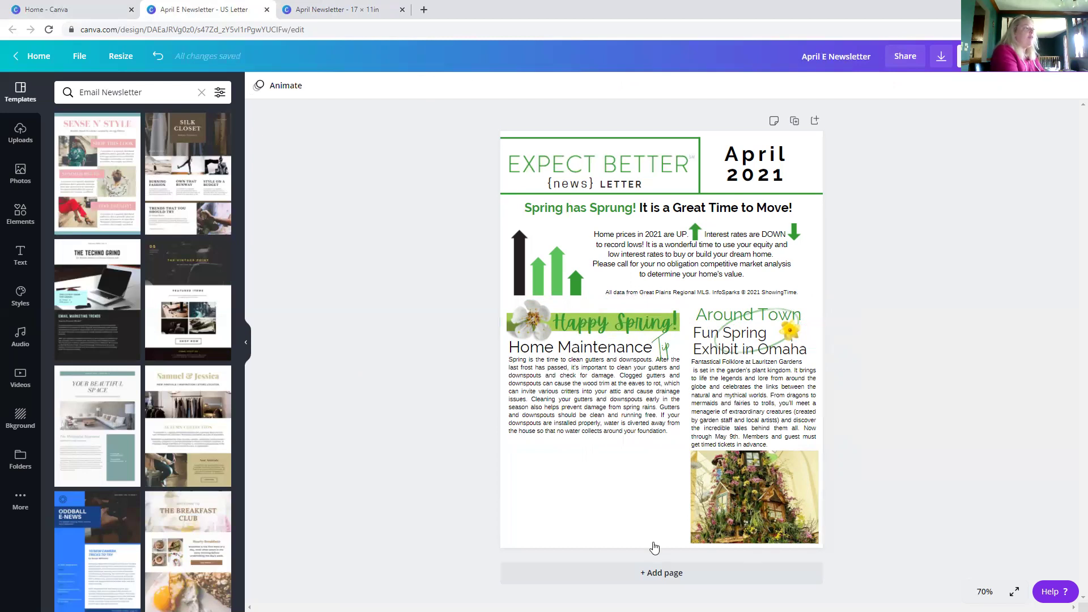
left_click(309, 5)
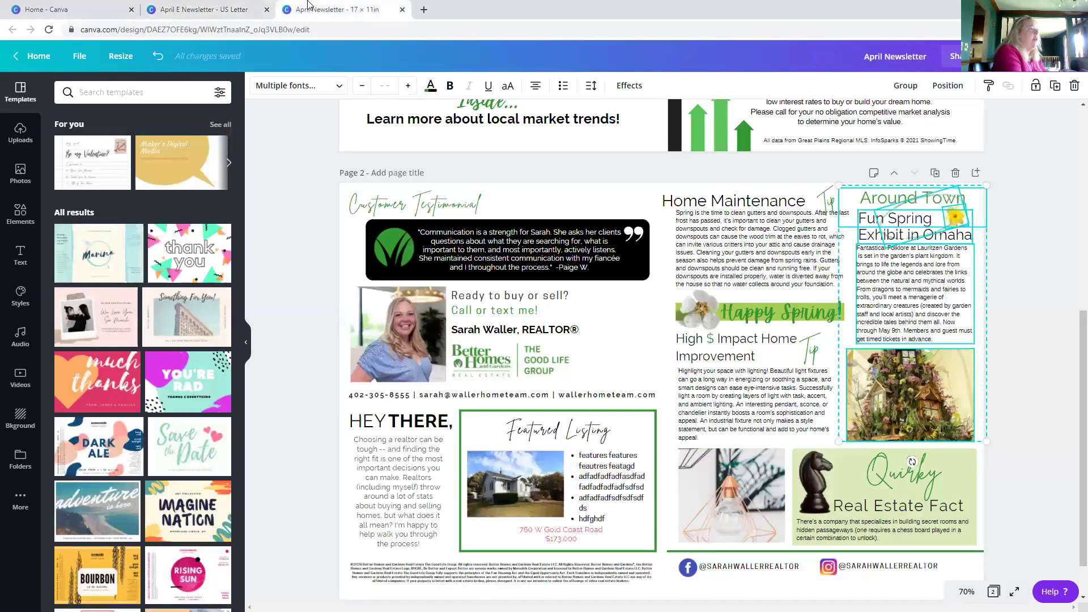
- Copy the realtor photo, contact text and logo onto the US Letter page's bottom edge
left_click_drag(306, 294, 600, 400)
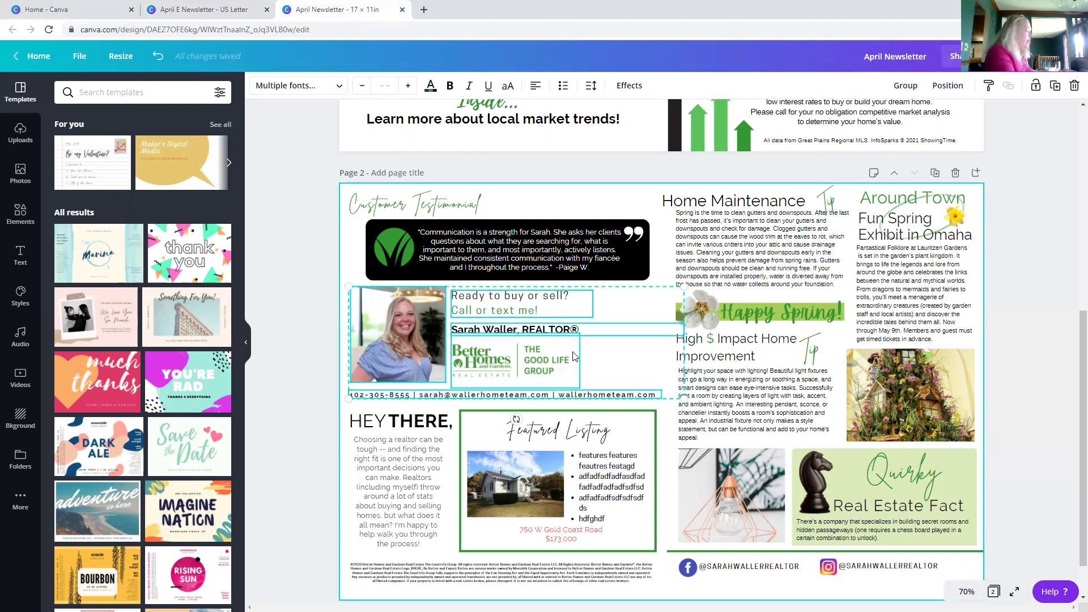
key("ctrl+shift+Tab")
key("ctrl+v")
left_click_drag(564, 172, 558, 466)
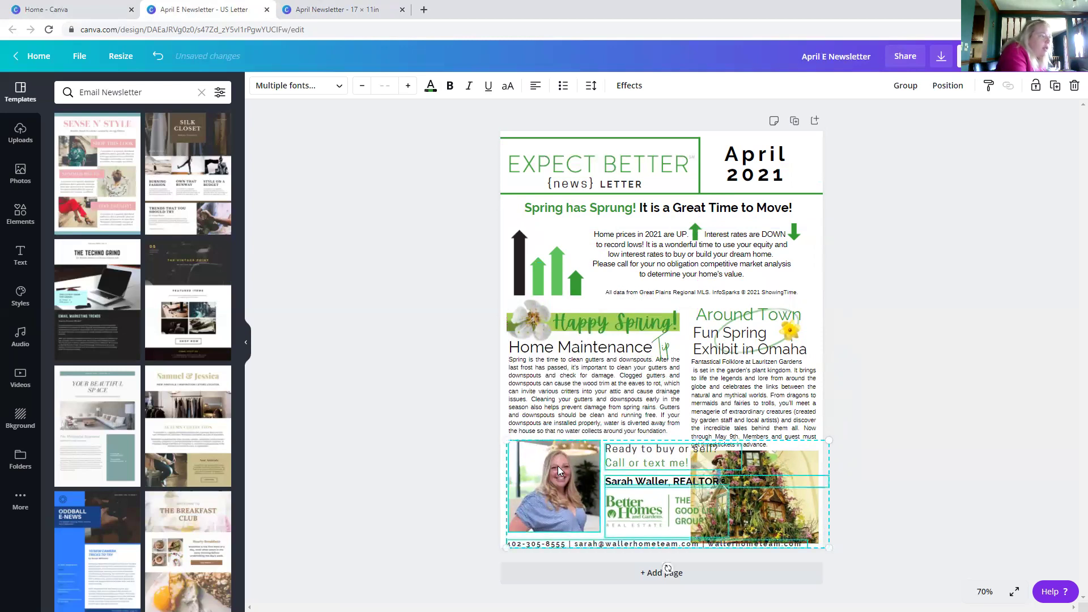
- Shrink the Better Homes brokerage logo in the contact block
left_click(940, 434)
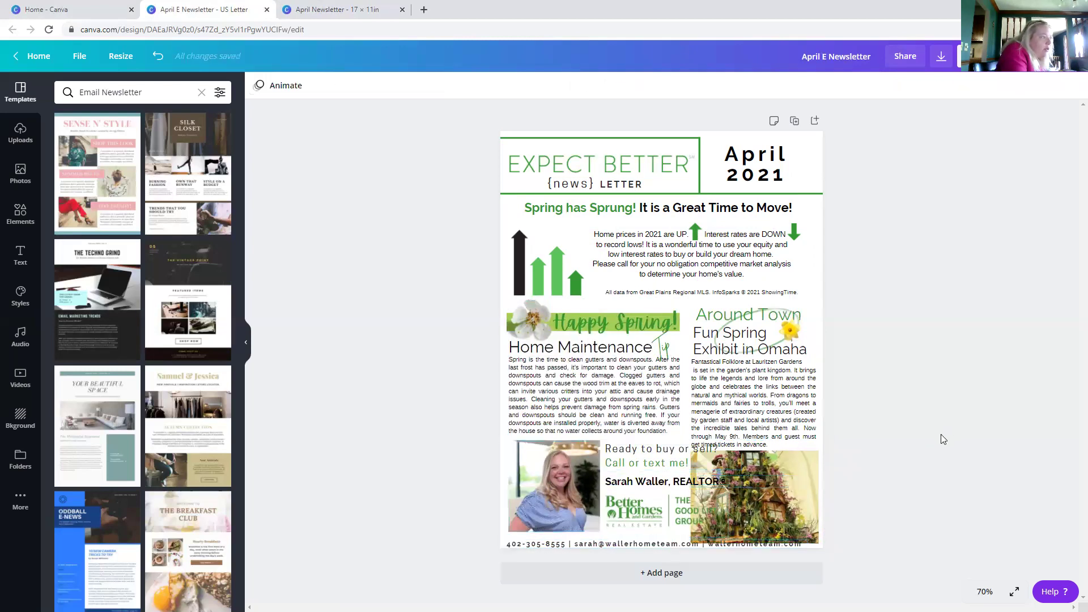
left_click(658, 507)
left_click_drag(729, 482, 690, 501)
left_click(905, 432)
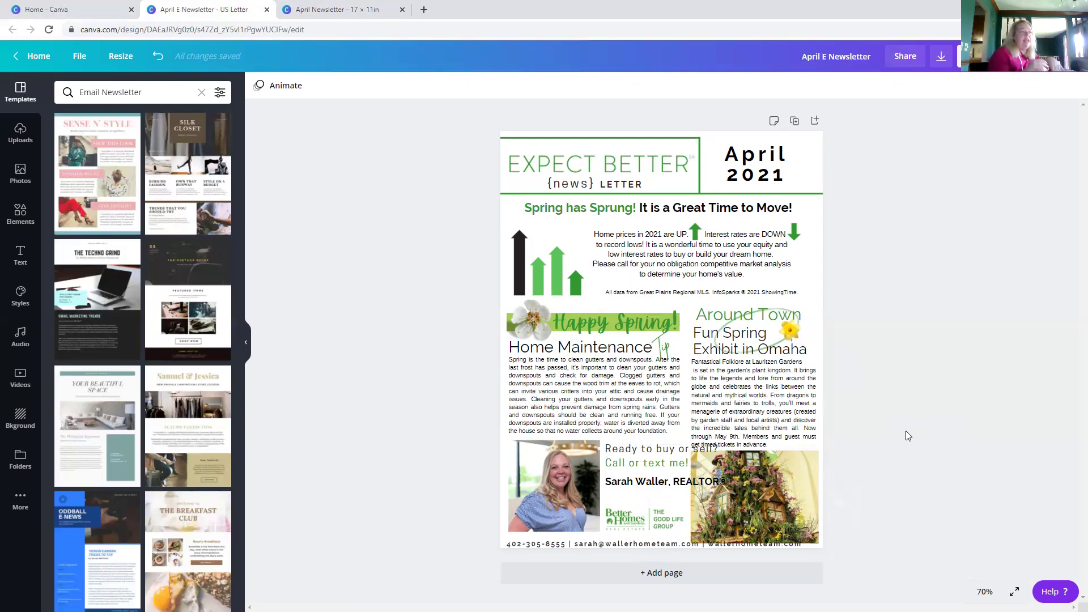
- Reduce the realtor name line to about size 13 and align it beside the photo
left_click(625, 488)
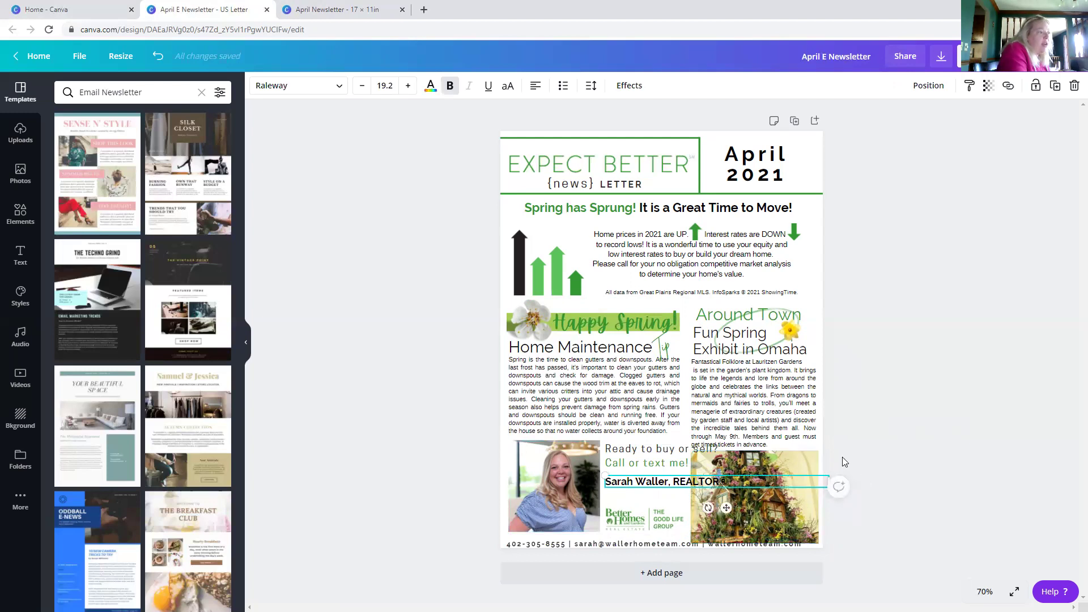
left_click(829, 470)
left_click(661, 485)
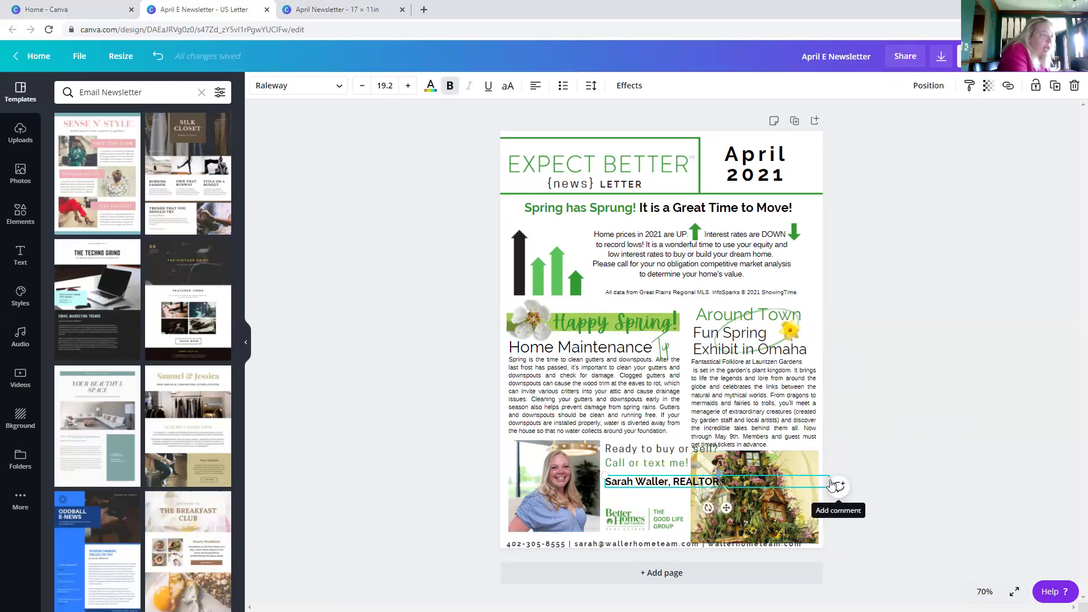
left_click_drag(799, 483, 717, 483)
left_click(362, 86)
left_click(362, 86)
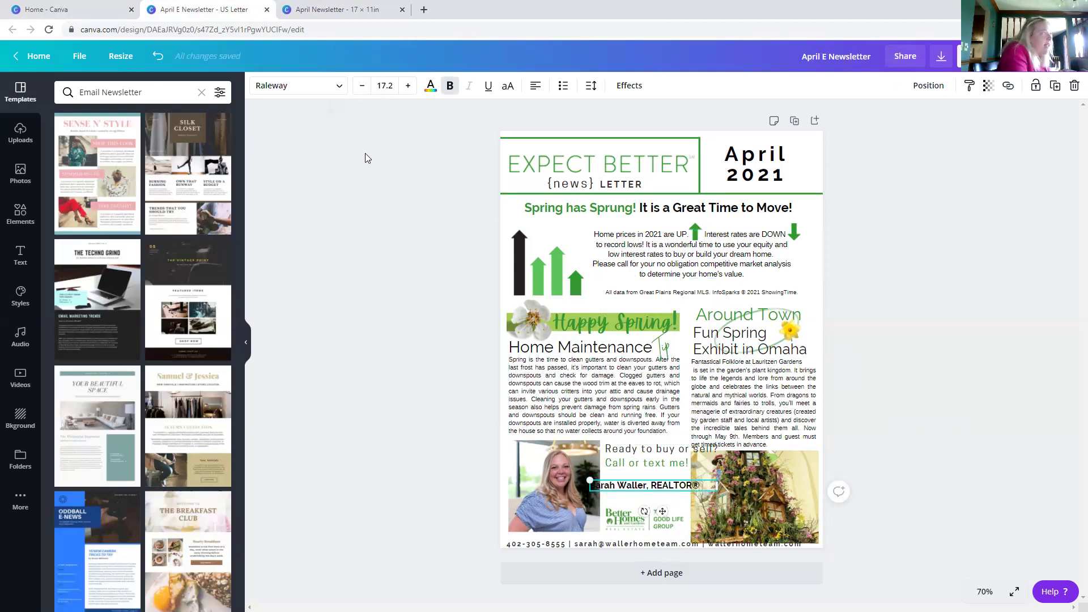
left_click(362, 86)
left_click(362, 86)
left_click(332, 298)
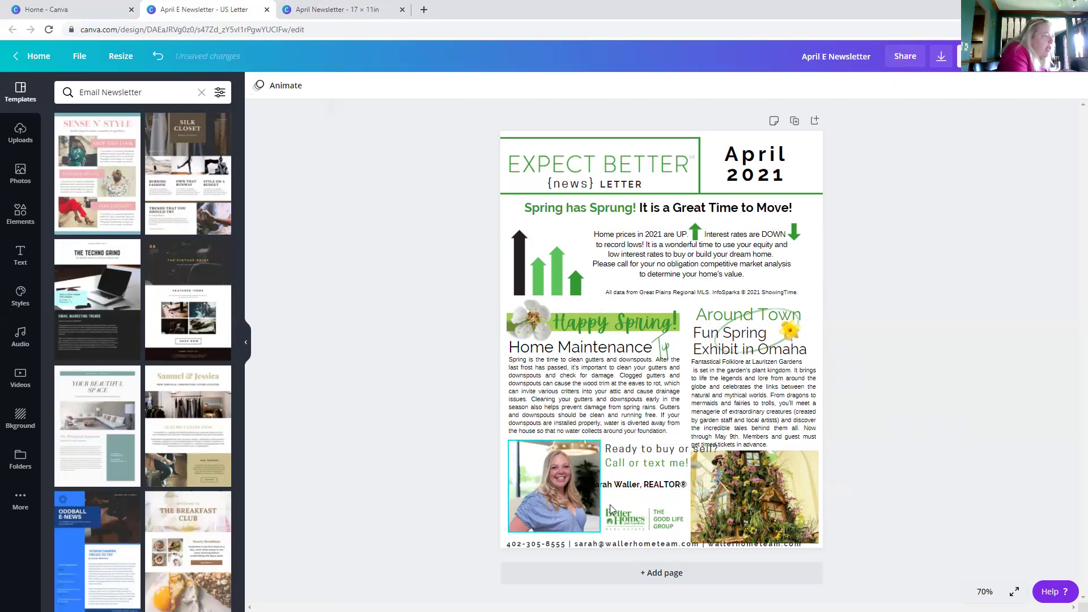
left_click_drag(636, 488, 645, 500)
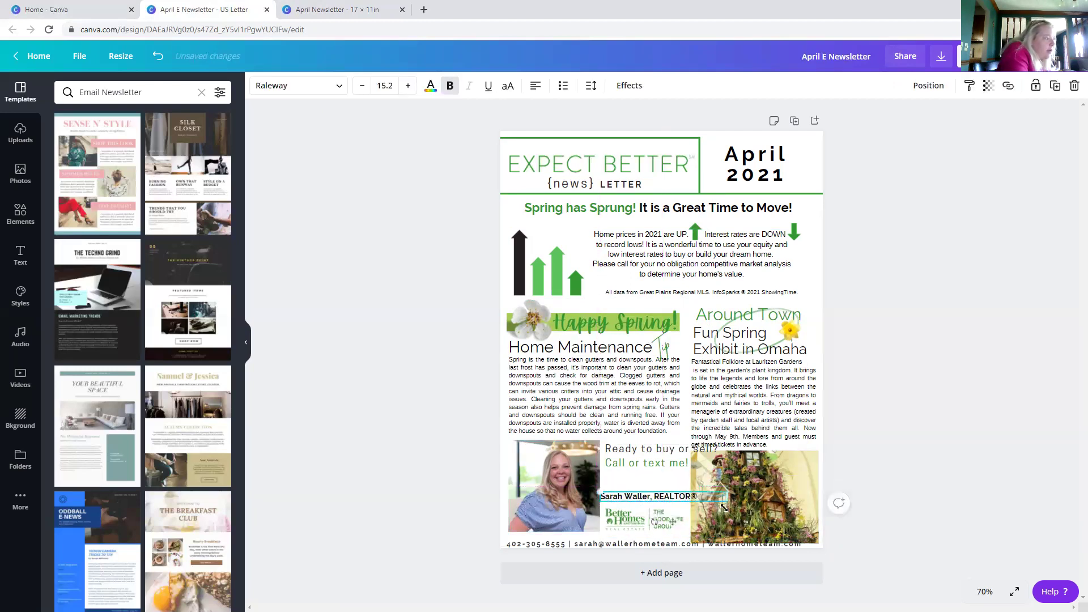
left_click_drag(719, 497, 708, 496)
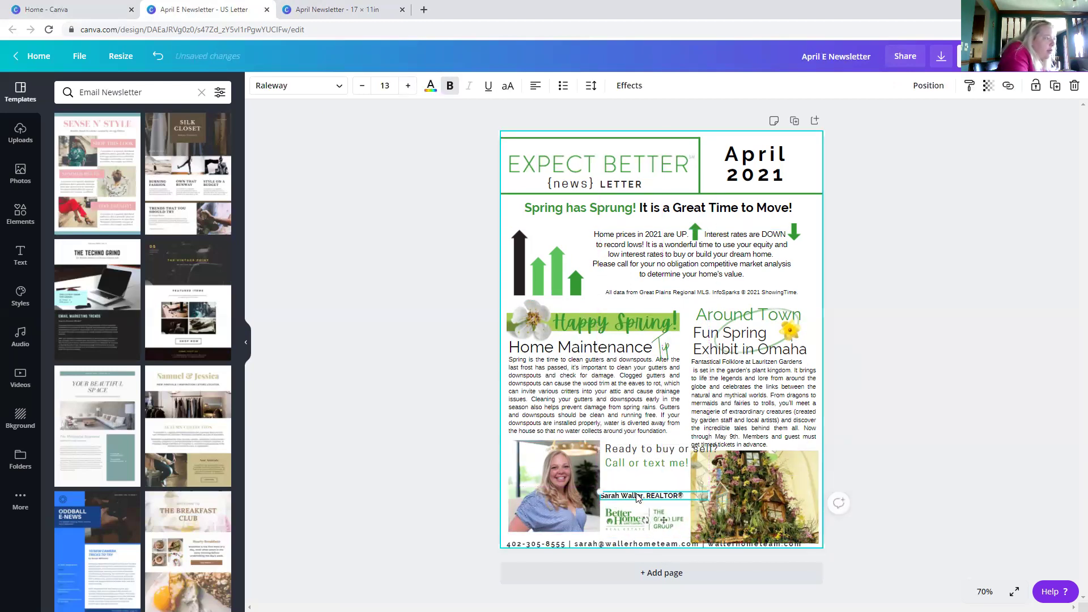
left_click_drag(632, 501, 636, 501)
- Narrow the 'Ready to buy or sell?' text to 14.2 and move it beside the photo
left_click(703, 463)
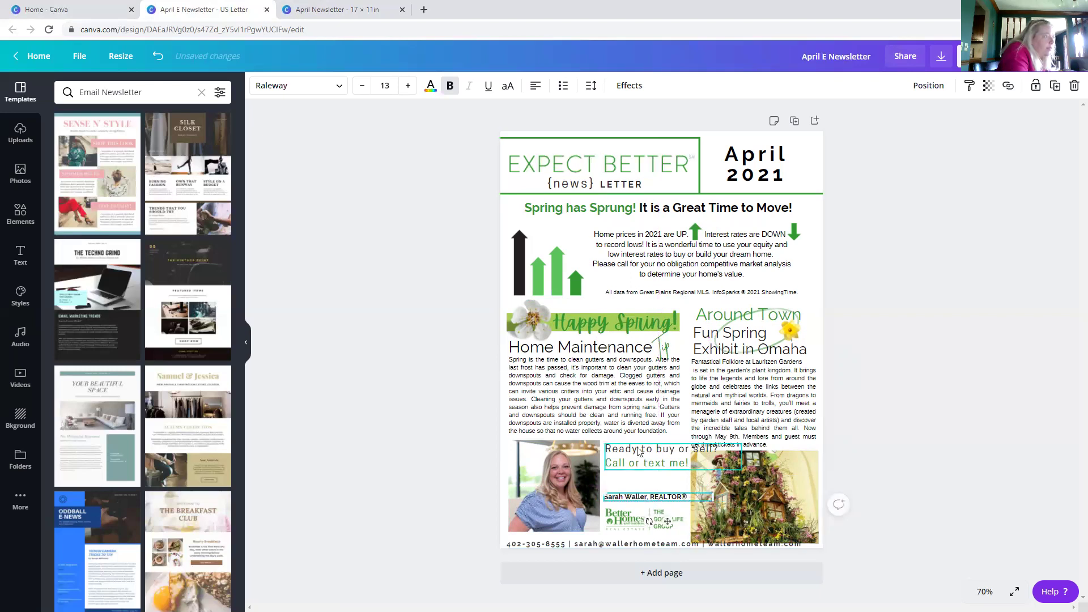
left_click_drag(739, 460, 690, 460)
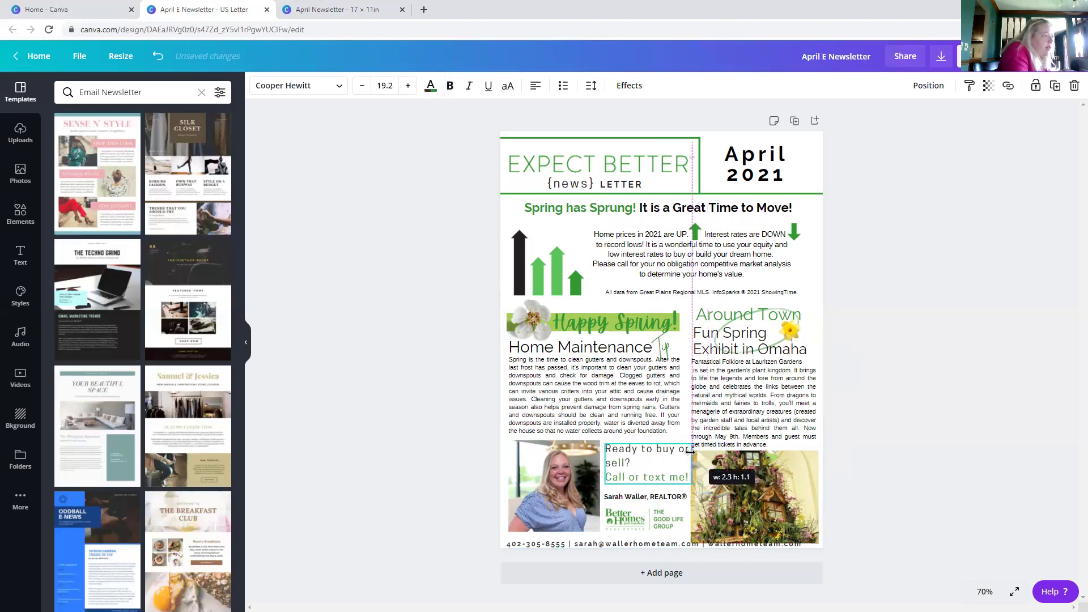
left_click(358, 85)
left_click(358, 85)
left_click(358, 85)
left_click(358, 85)
left_click(358, 85)
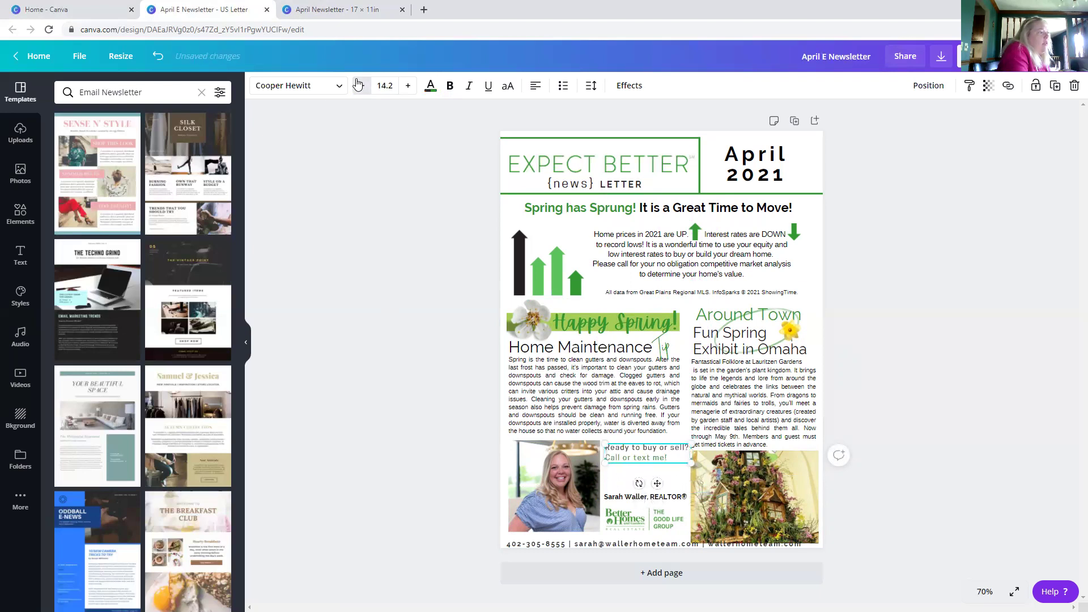
left_click(432, 377)
left_click_drag(631, 461, 615, 509)
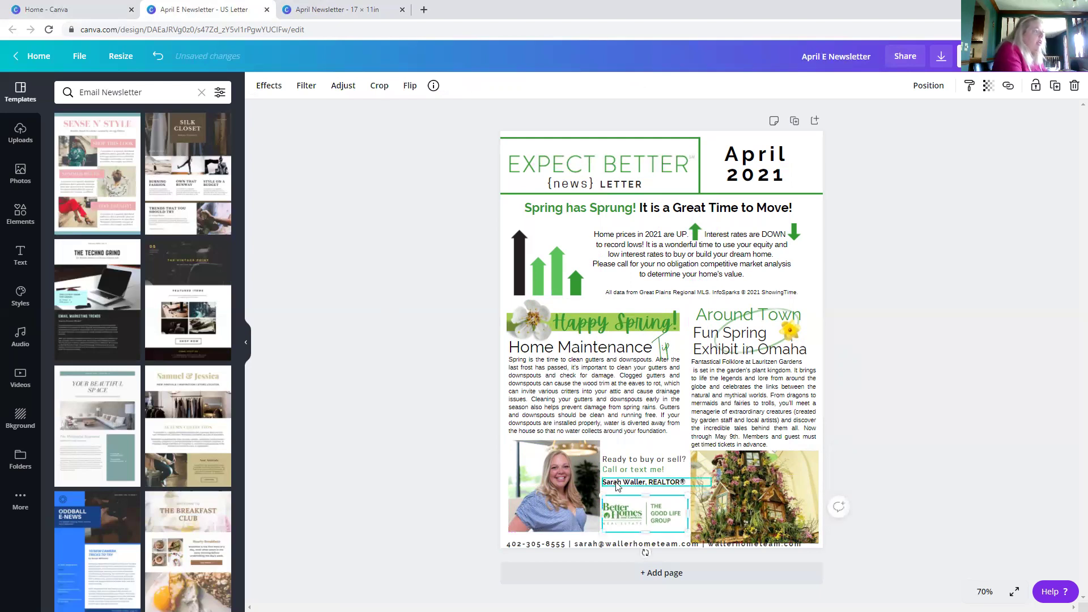
- Scale down the footer contact text and delete the phone number from it
left_click(571, 545)
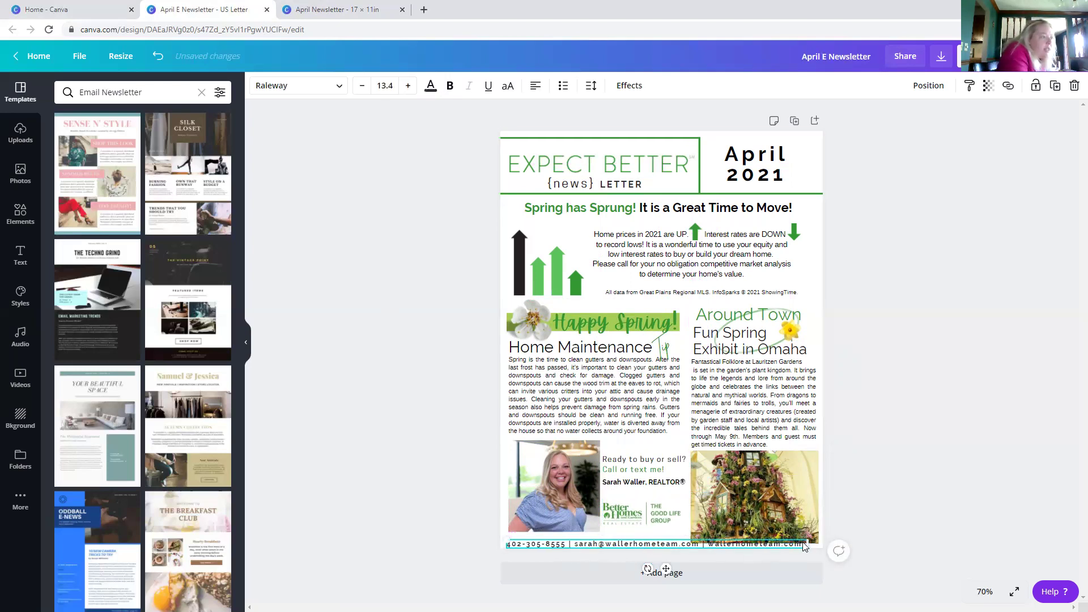
left_click_drag(806, 547, 616, 540)
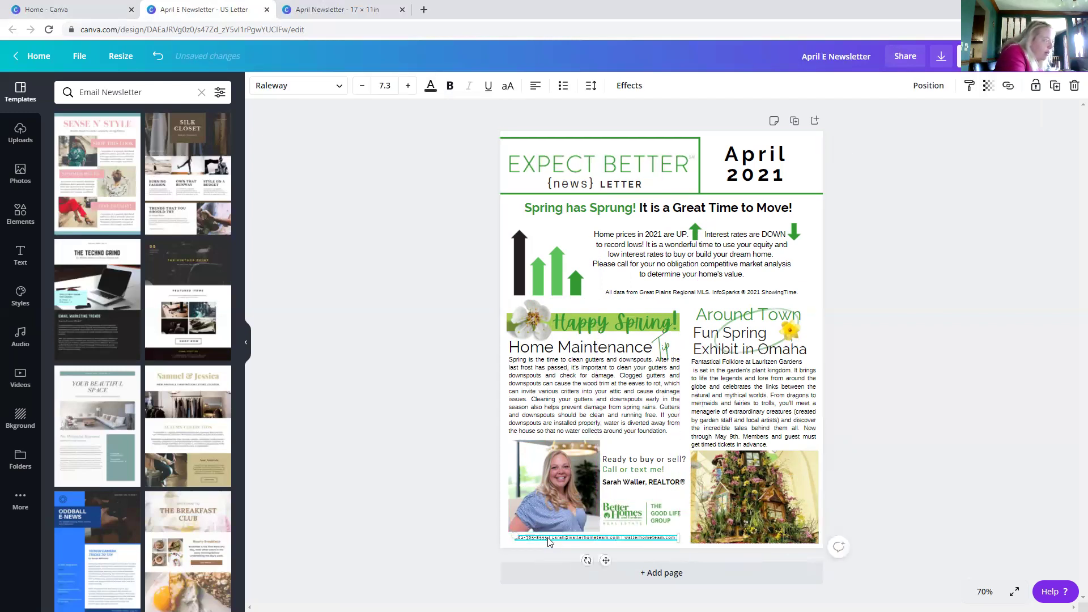
key("ctrl+b")
key("BackSpace")
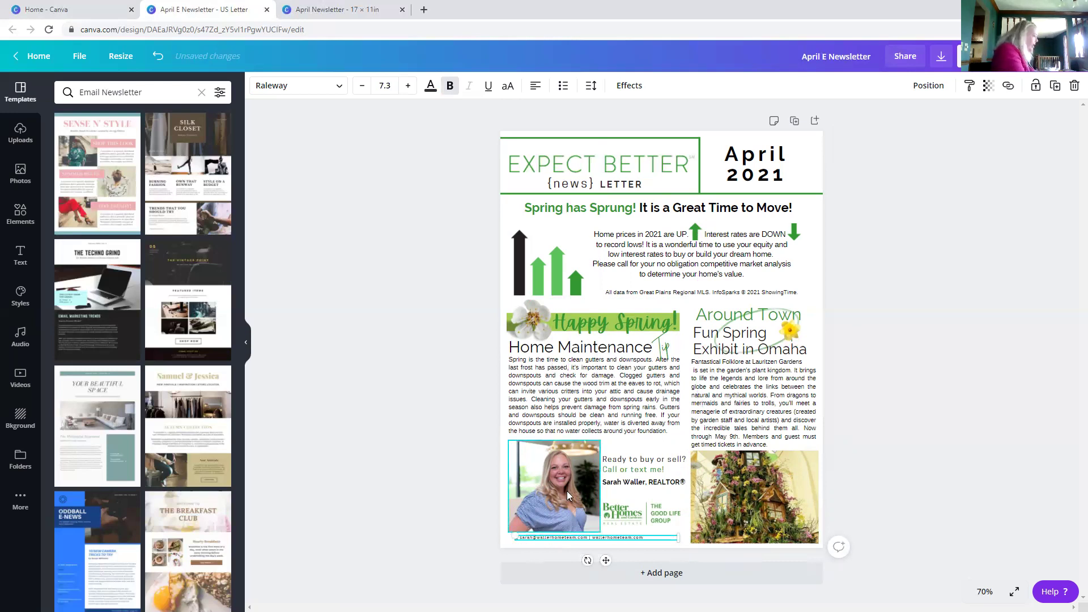
left_click(525, 545)
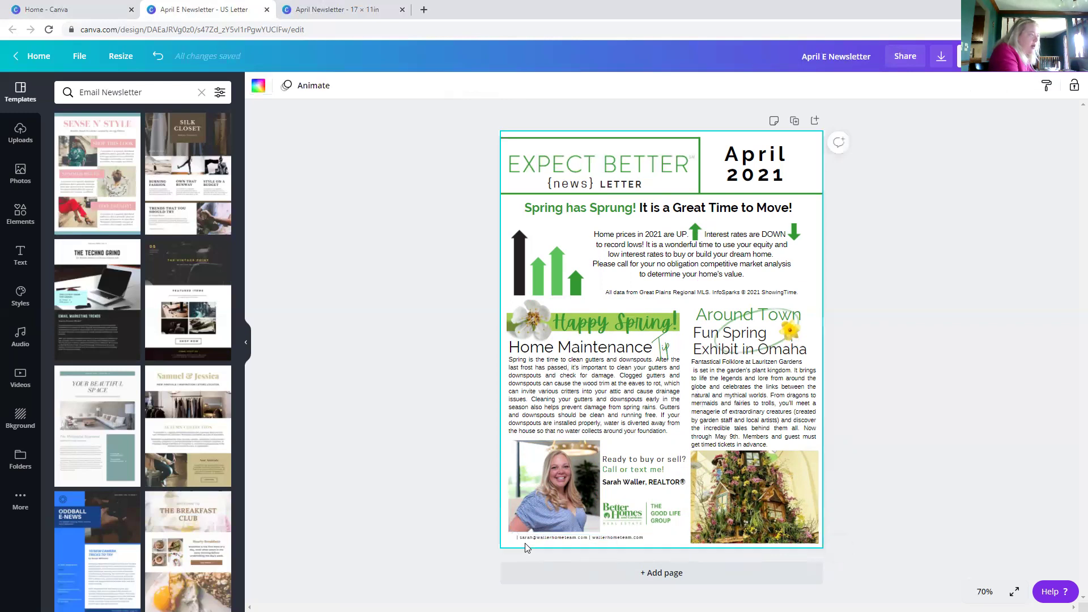
- Set the footer font size to 10.3 and left-align the text
left_click(522, 538)
left_click(409, 85)
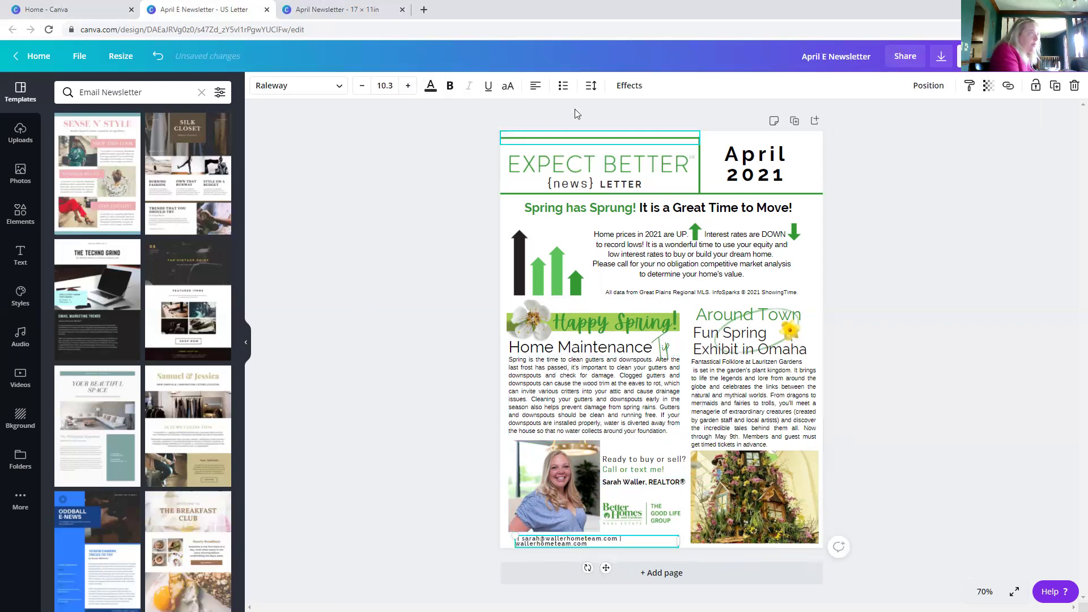
left_click(535, 85)
left_click(535, 86)
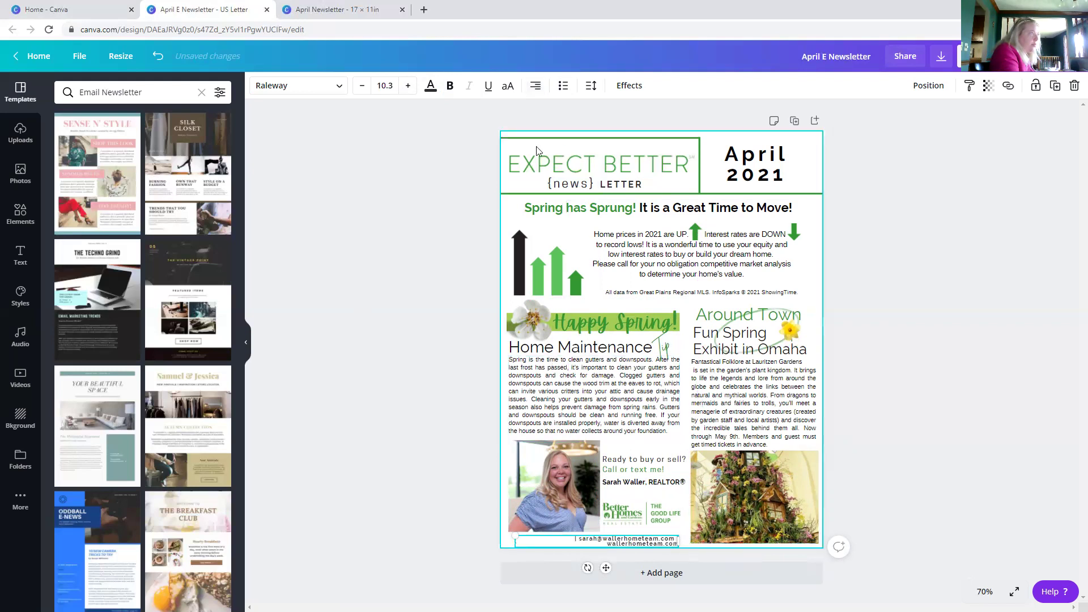
left_click(535, 86)
left_click_drag(679, 543, 682, 544)
left_click(535, 86)
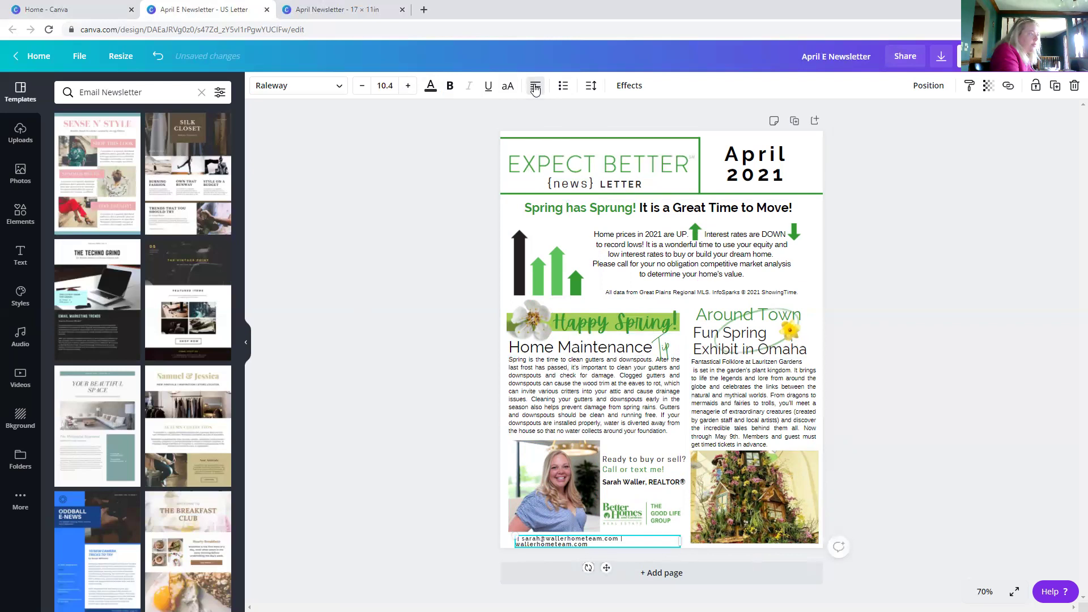
- Remove the leading space and line break so e-mail and website share one widened line
left_click(429, 404)
left_click(625, 539)
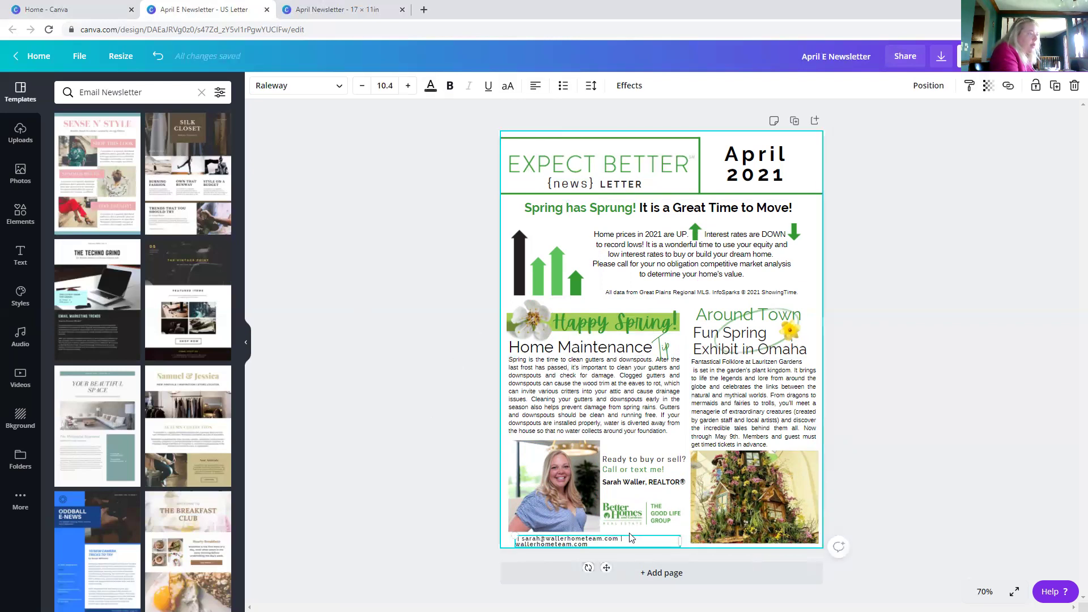
left_click(625, 540)
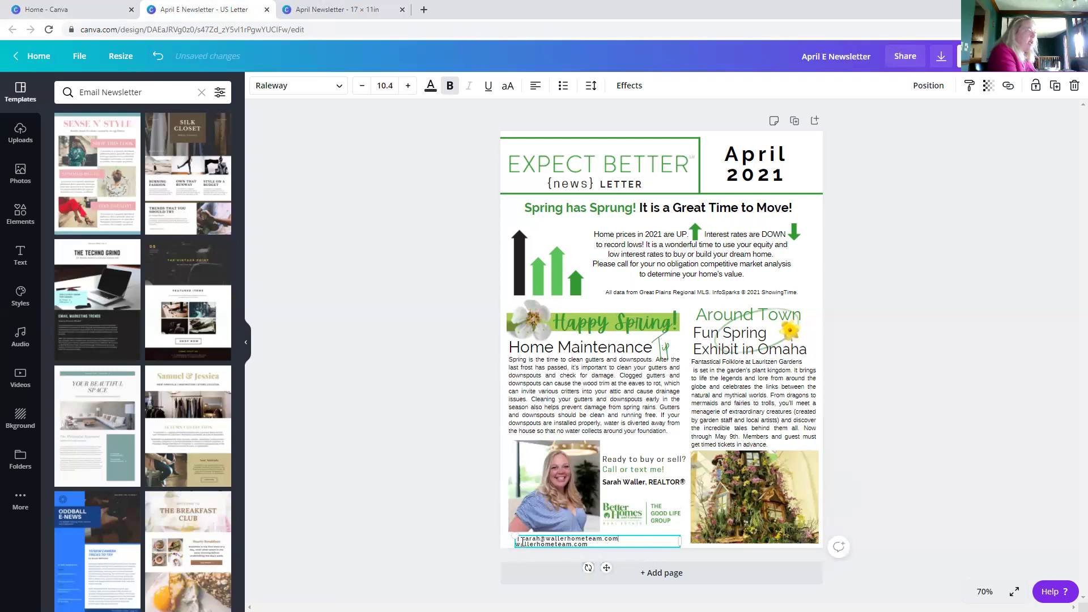
key("Delete")
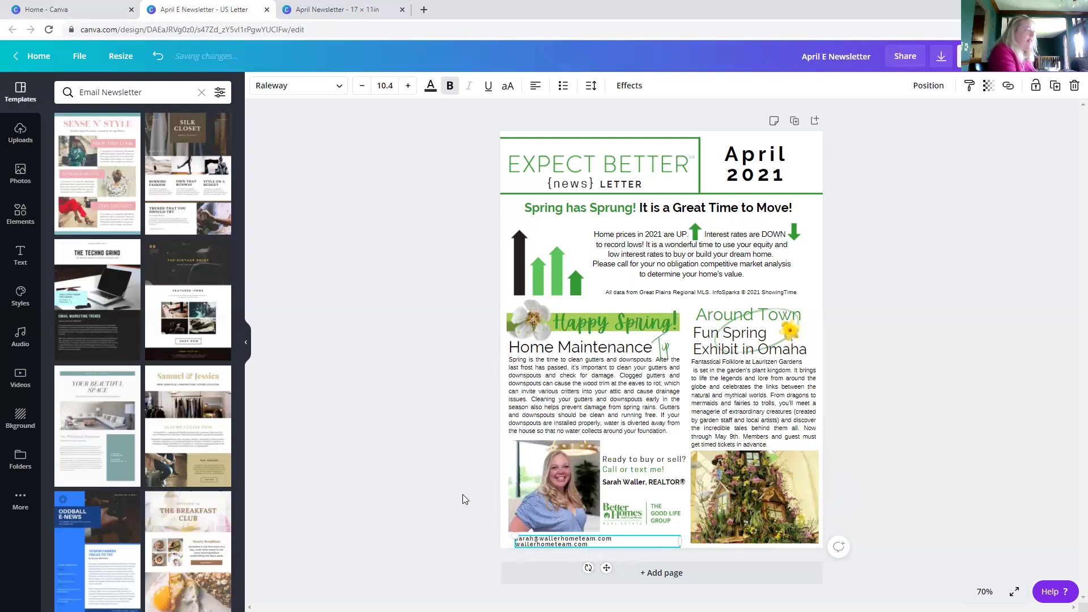
left_click(413, 461)
left_click_drag(563, 543, 556, 543)
left_click(516, 545)
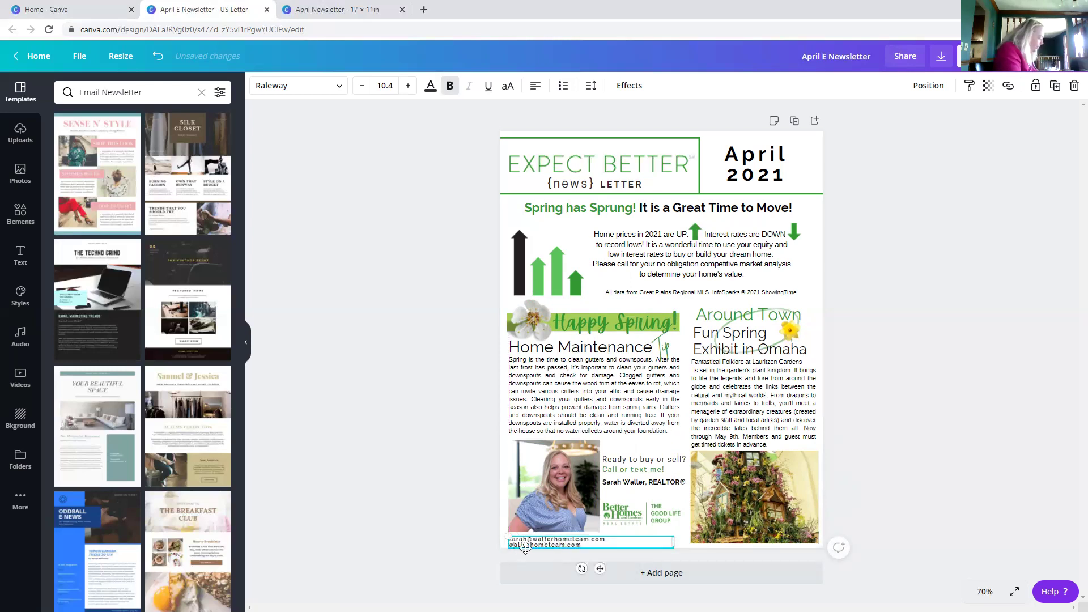
key("BackSpace")
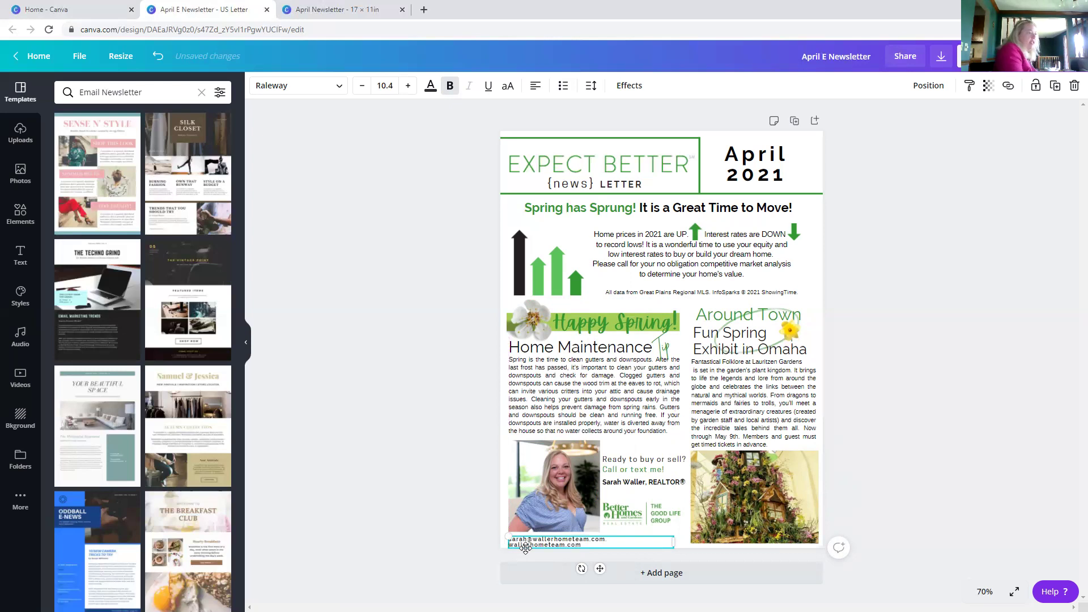
left_click_drag(673, 542, 669, 512)
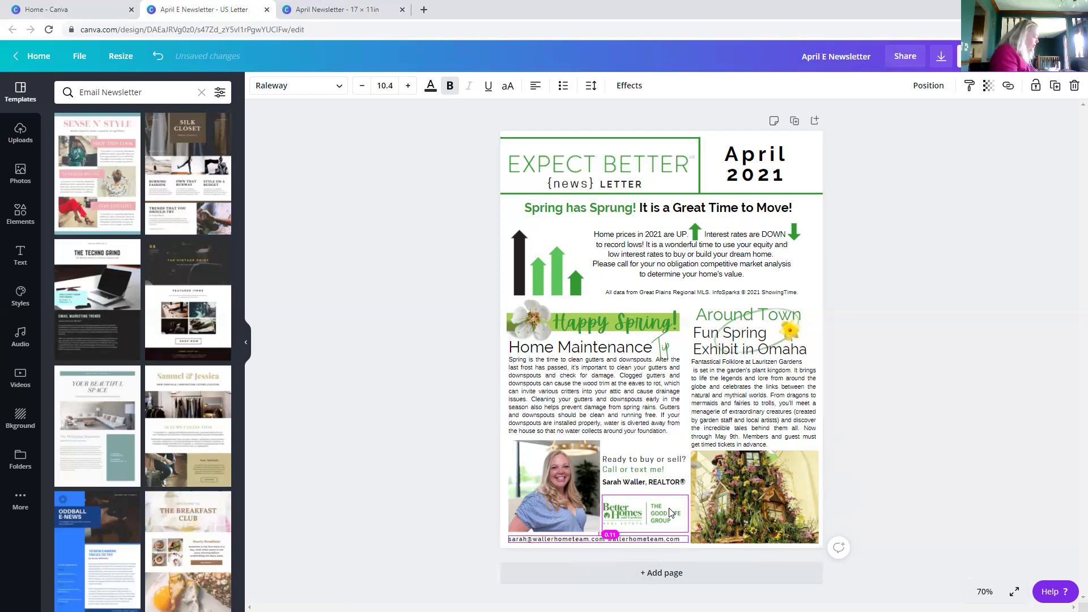
left_click_drag(669, 513, 669, 512)
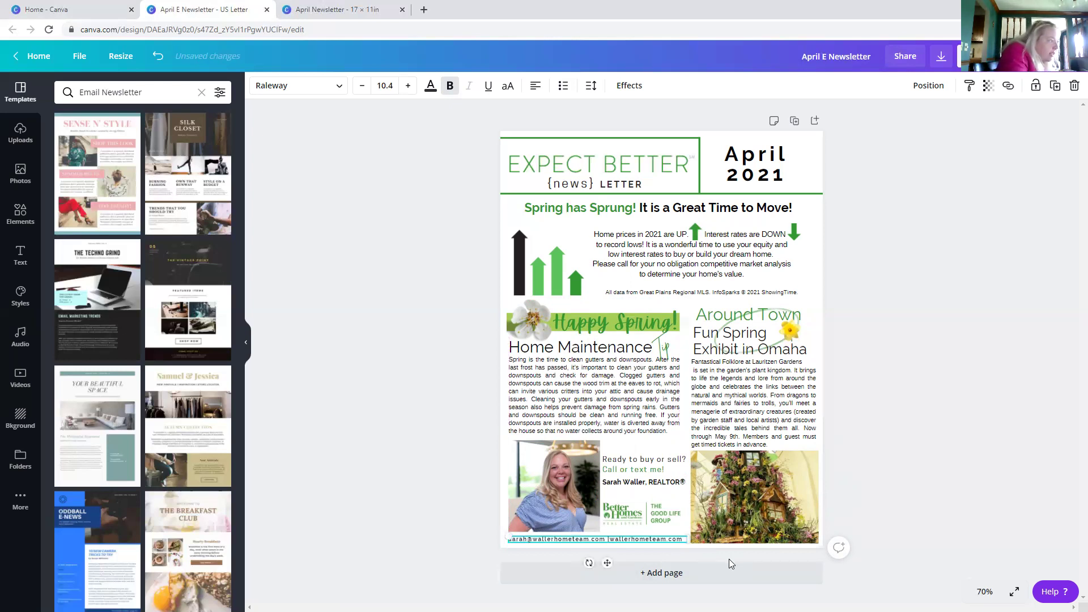
left_click(445, 495)
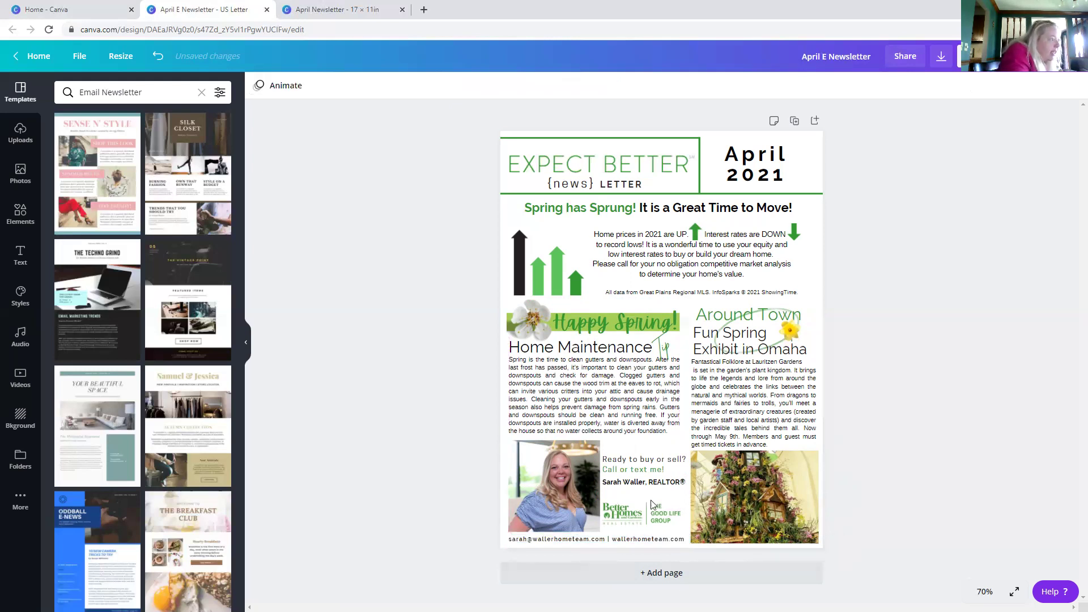
- Type the realtor's phone number on a new line below her name, then open Download
left_click(687, 482)
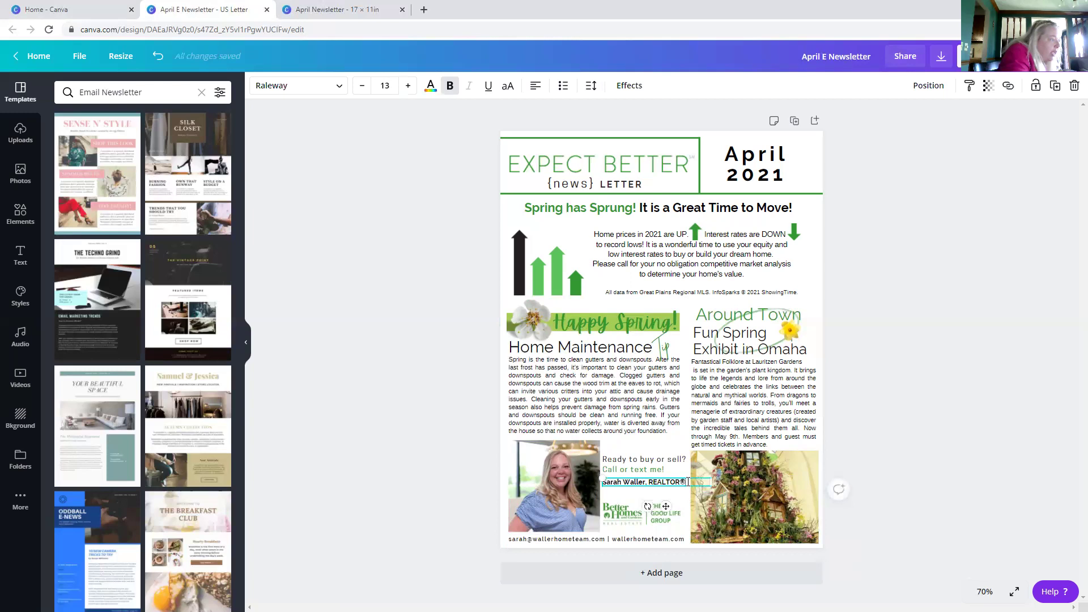
key("Return")
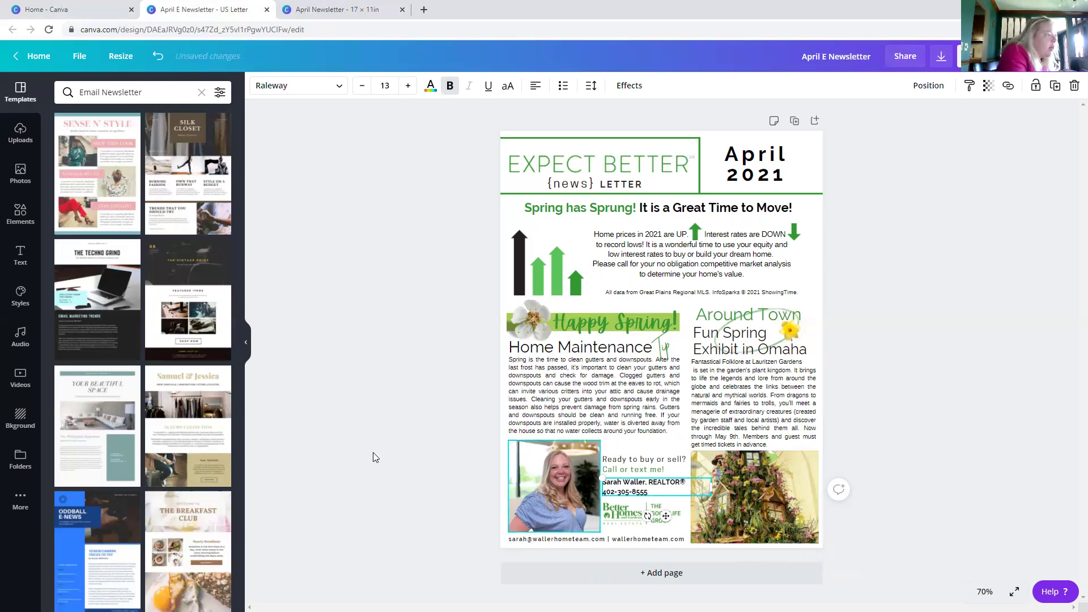
left_click(373, 452)
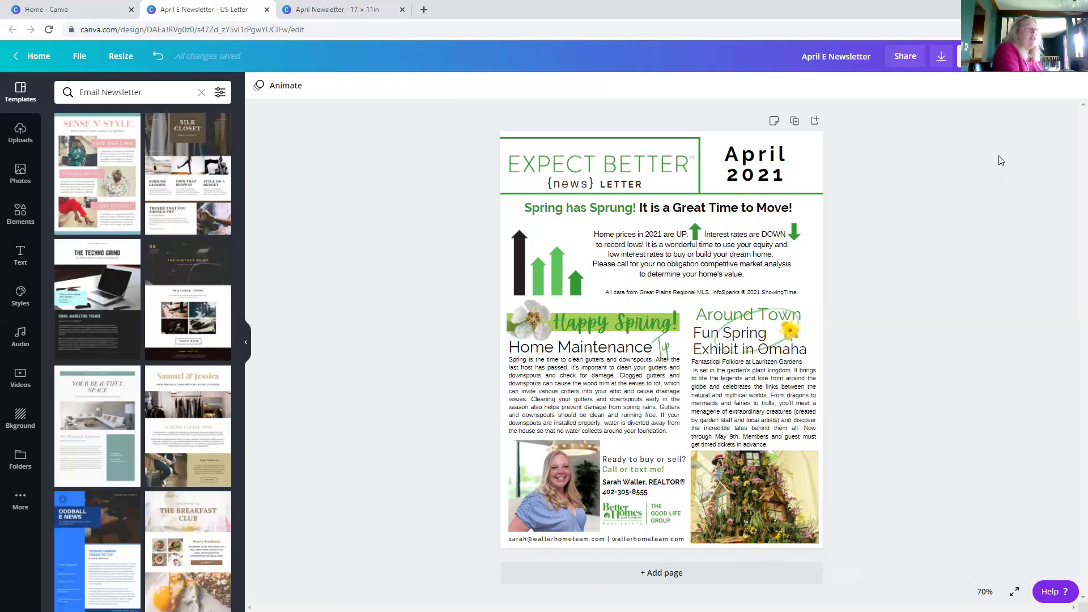
left_click(940, 58)
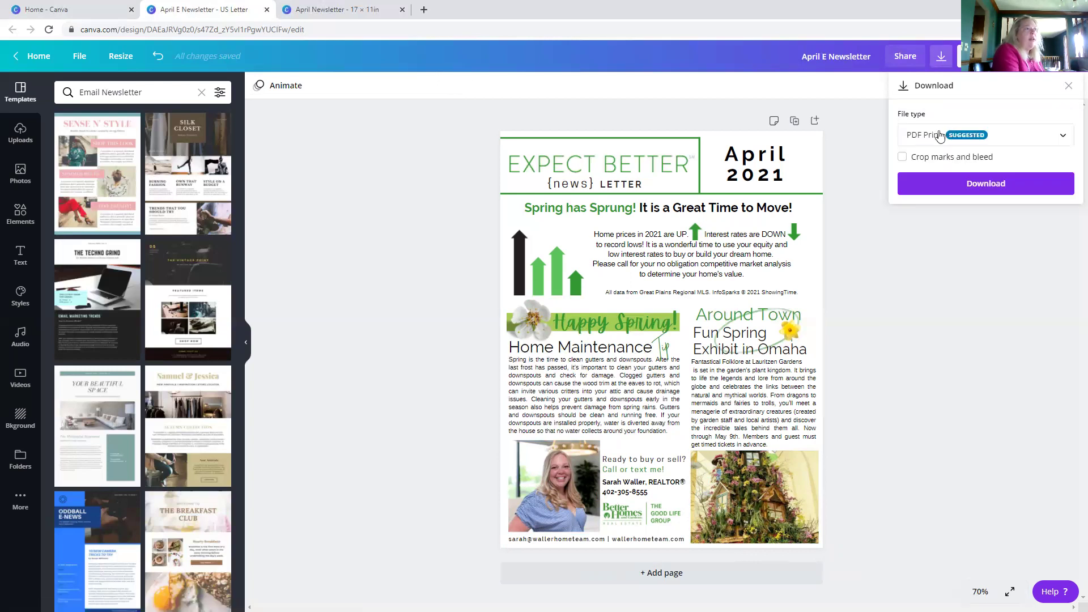
- Set the file type to PNG and download the April E Newsletter
left_click(934, 137)
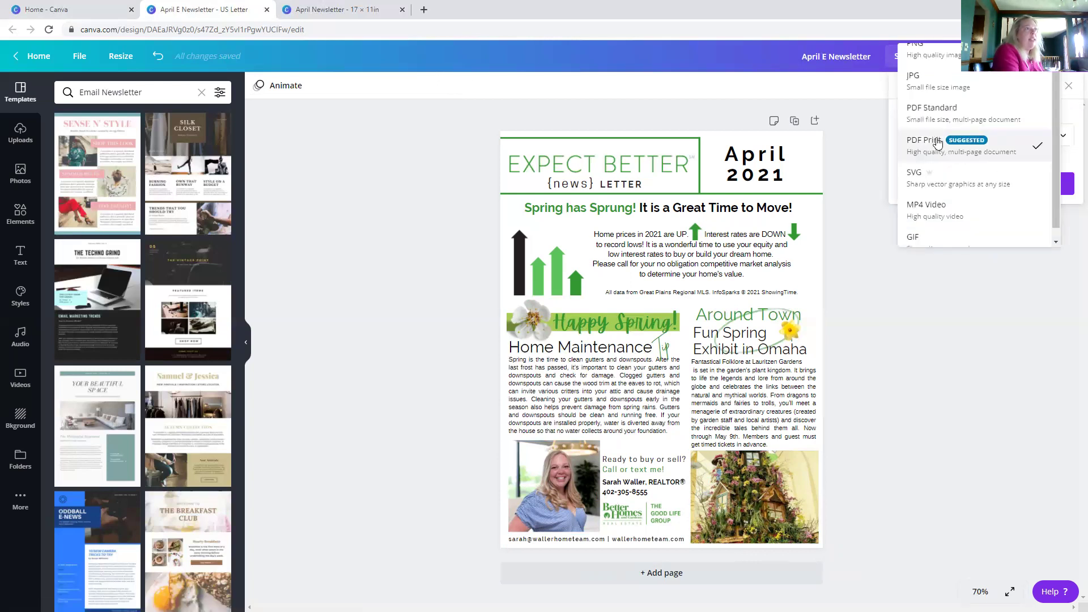
scroll(938, 144, "up", 1)
left_click(930, 62)
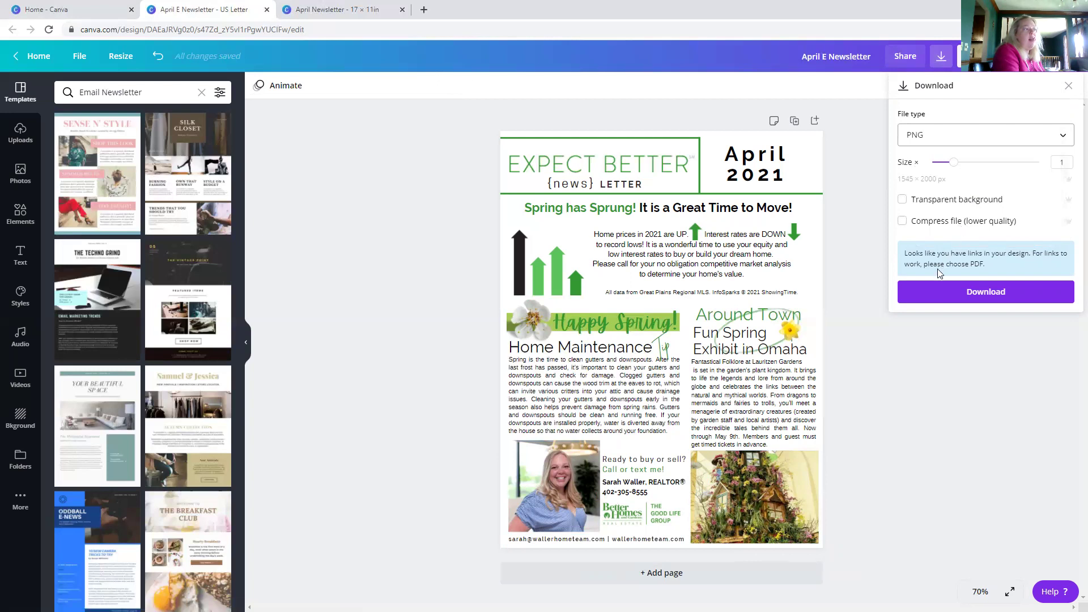
left_click(934, 297)
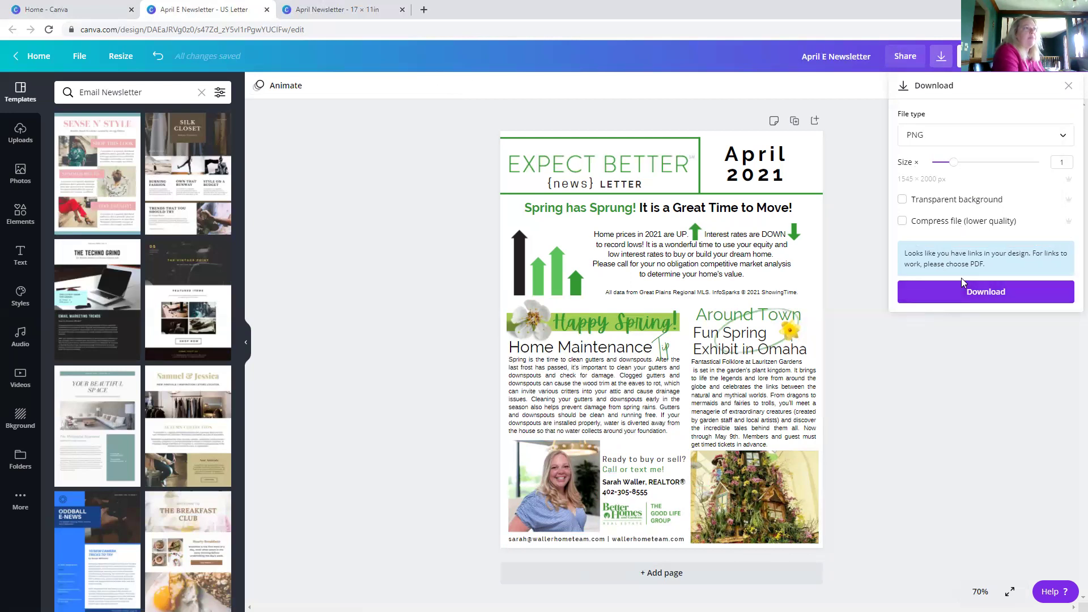
left_click(954, 294)
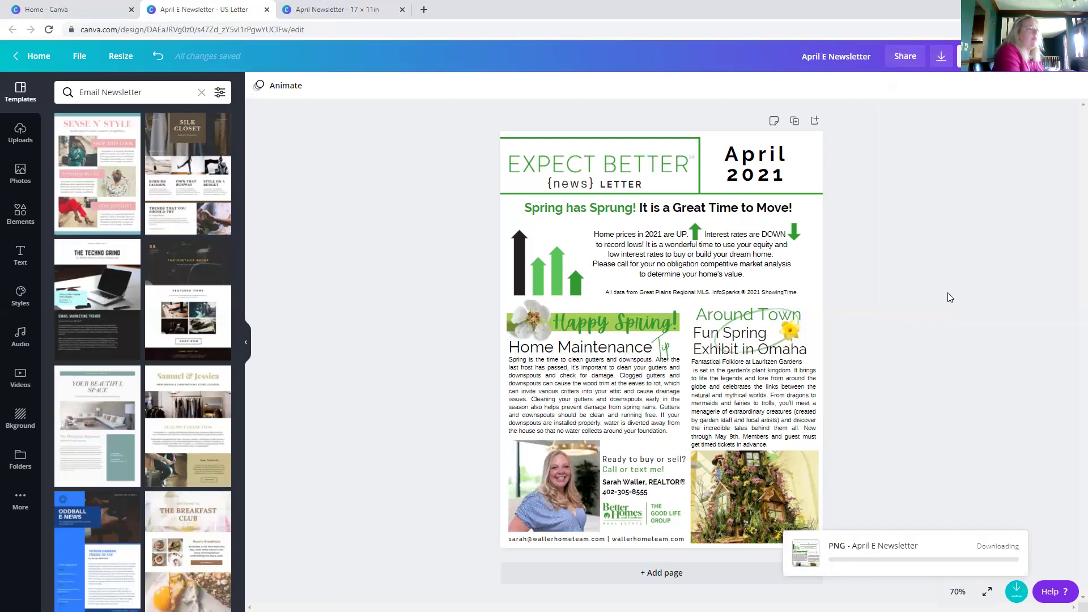